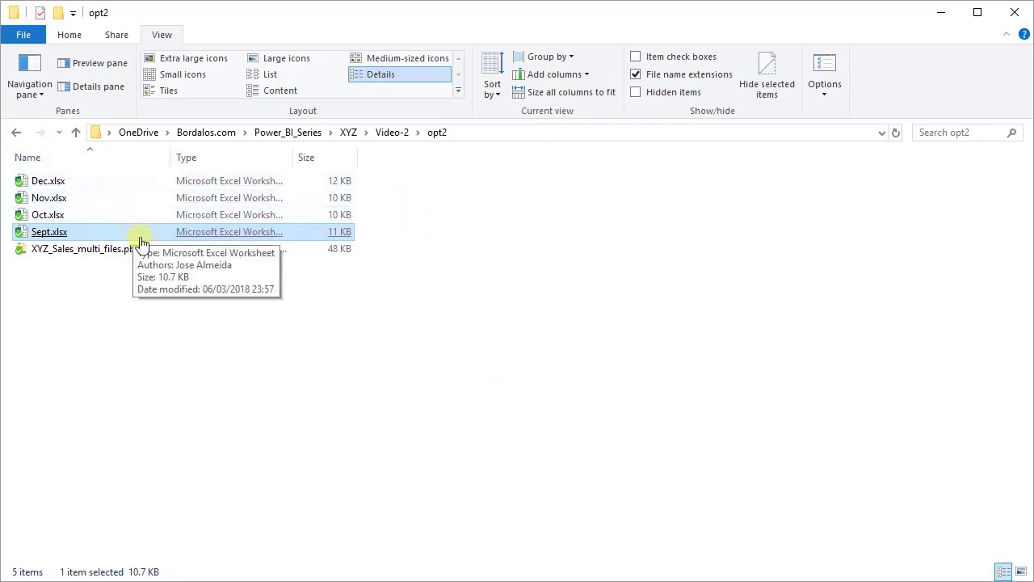
Browse the December, October and September workbooks, then open Sept.xlsx in Excel.
click(131, 185)
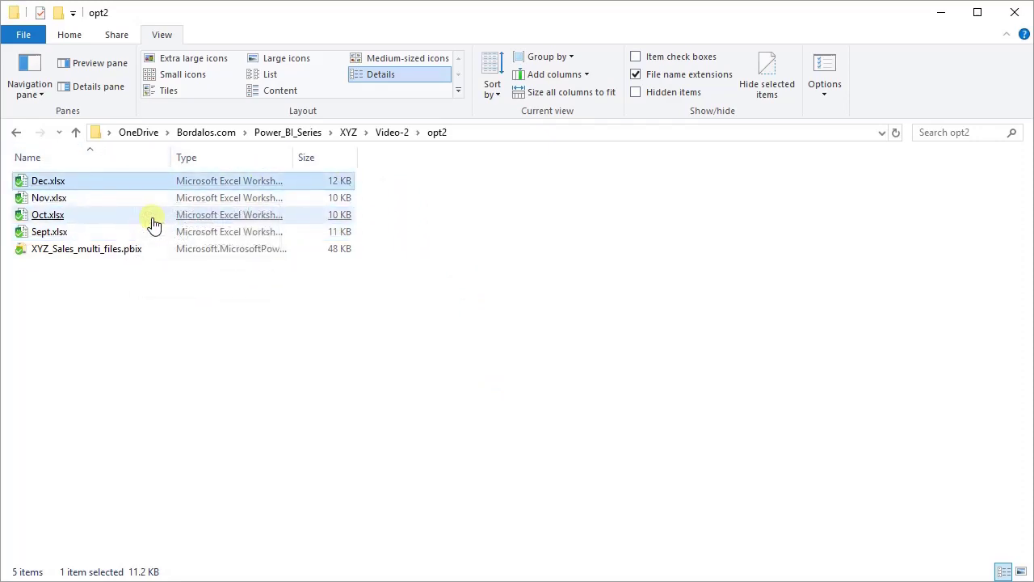
click(154, 220)
click(159, 234)
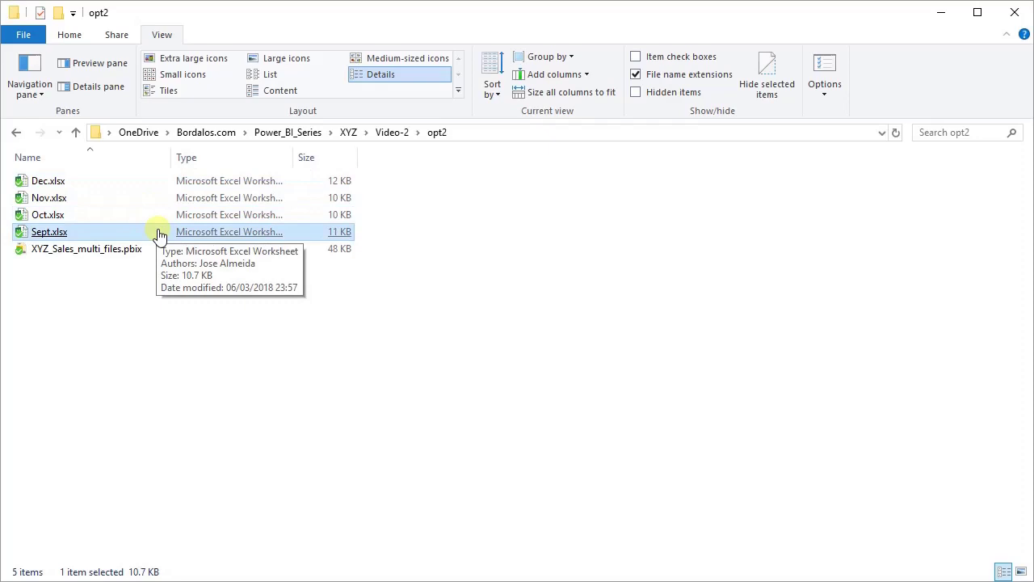
double_click(92, 231)
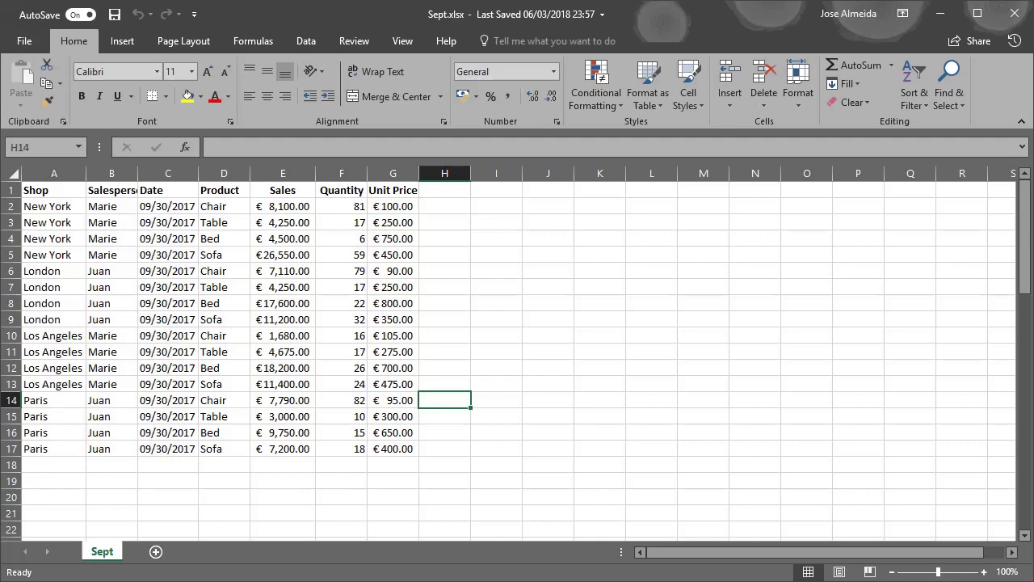
mouse_move(0, 198)
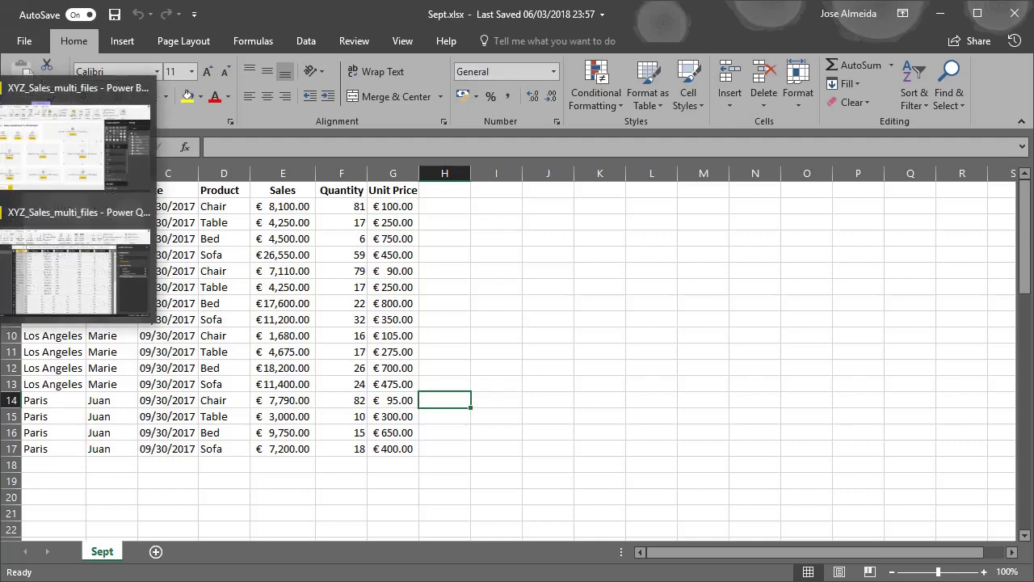
Filter (null) out of the Sept query's Shop column, leaving 16 rows.
click(23, 252)
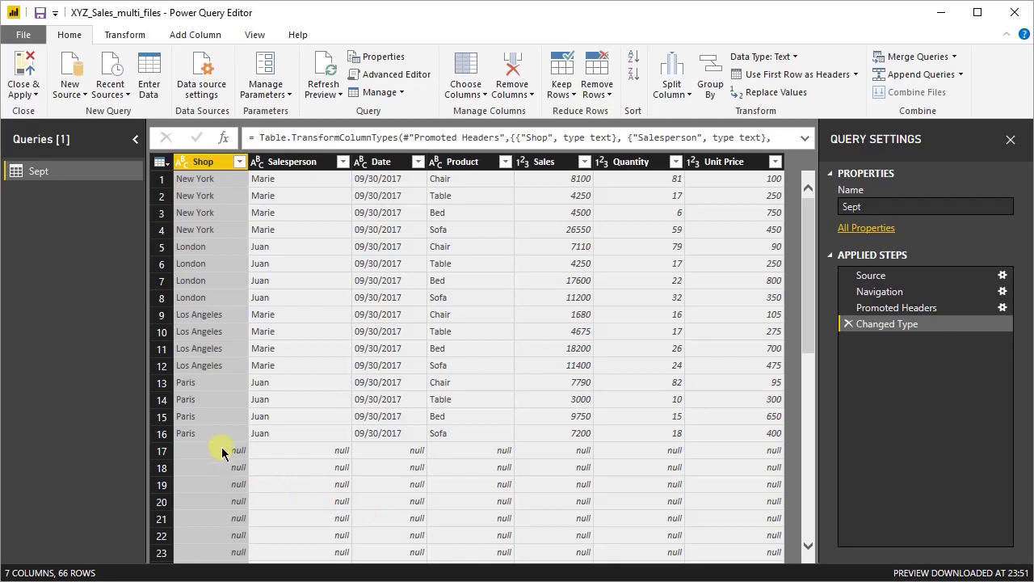
click(239, 162)
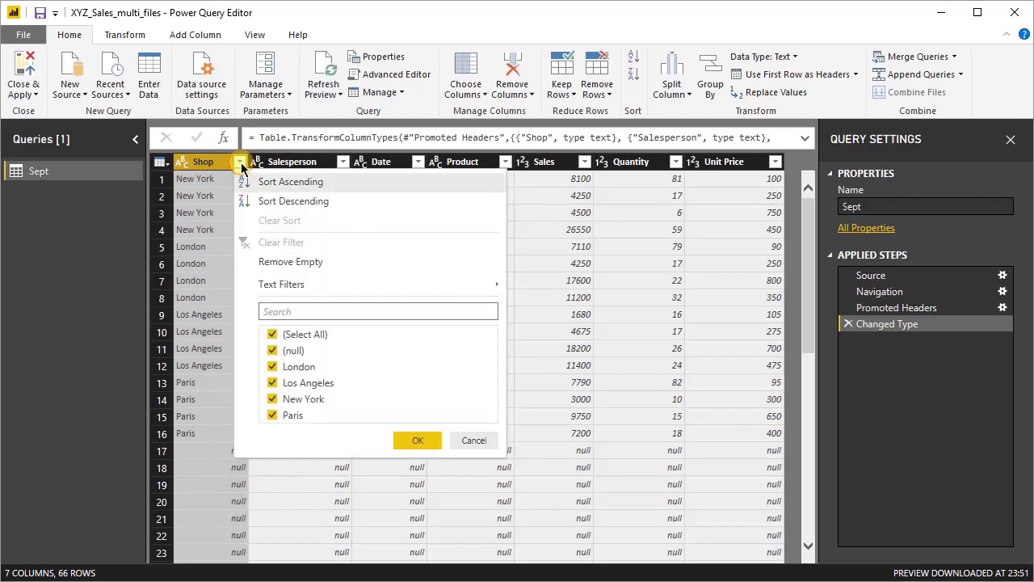
click(274, 349)
click(421, 440)
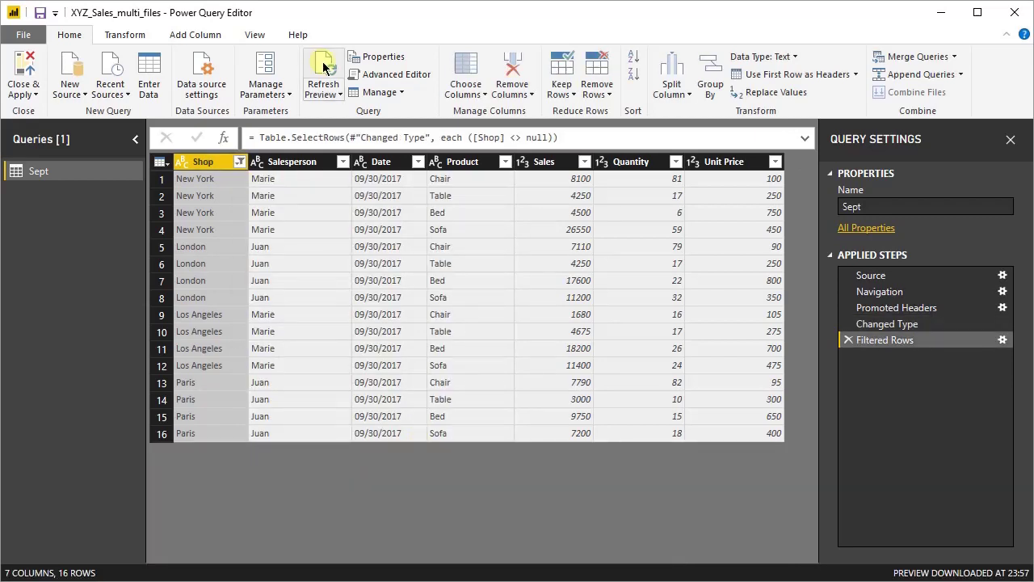
Import the Oct sheet from Oct.xlsx as a new Excel query.
click(84, 99)
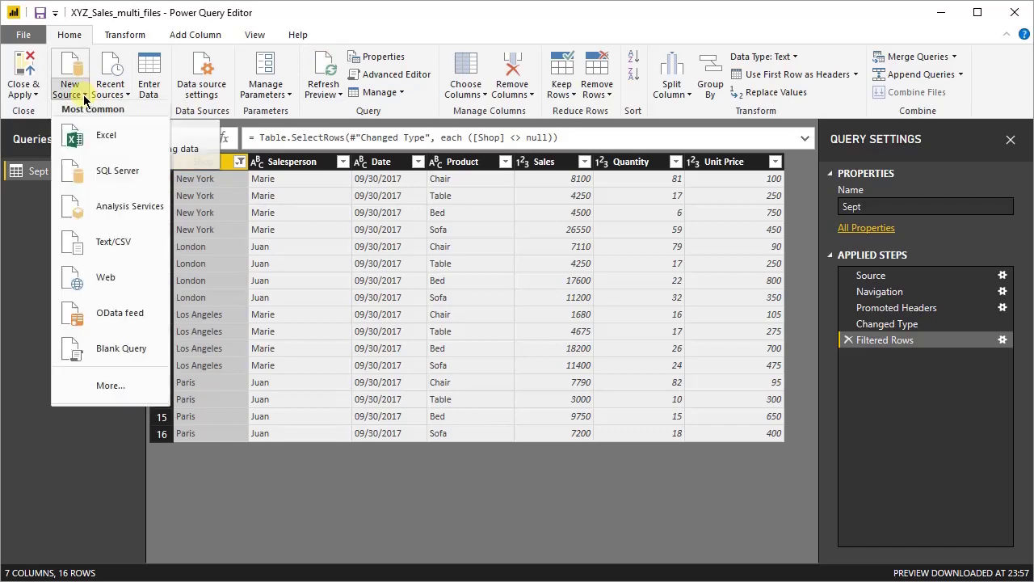
click(94, 138)
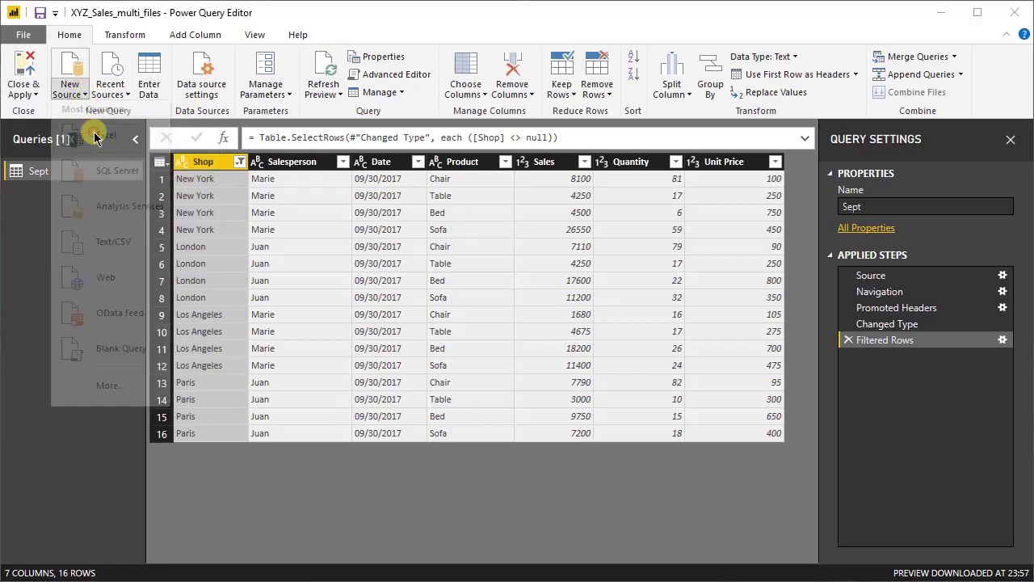
double_click(177, 145)
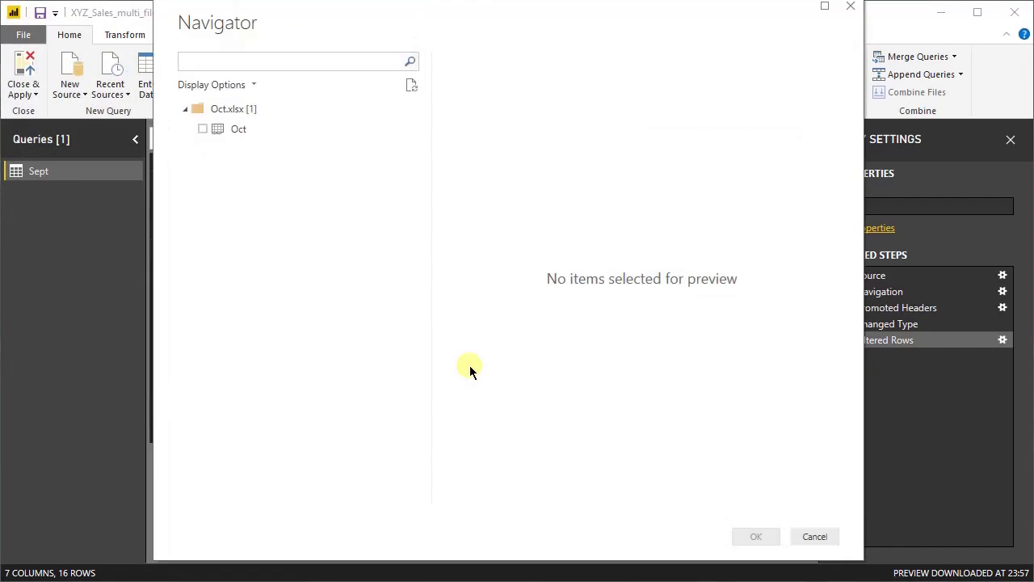
click(203, 131)
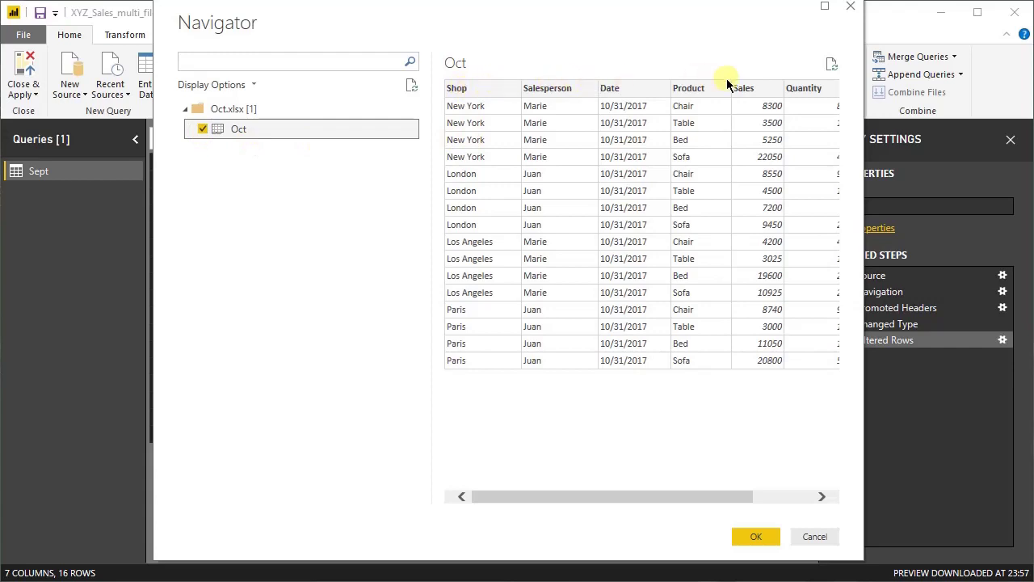
drag(653, 499, 727, 503)
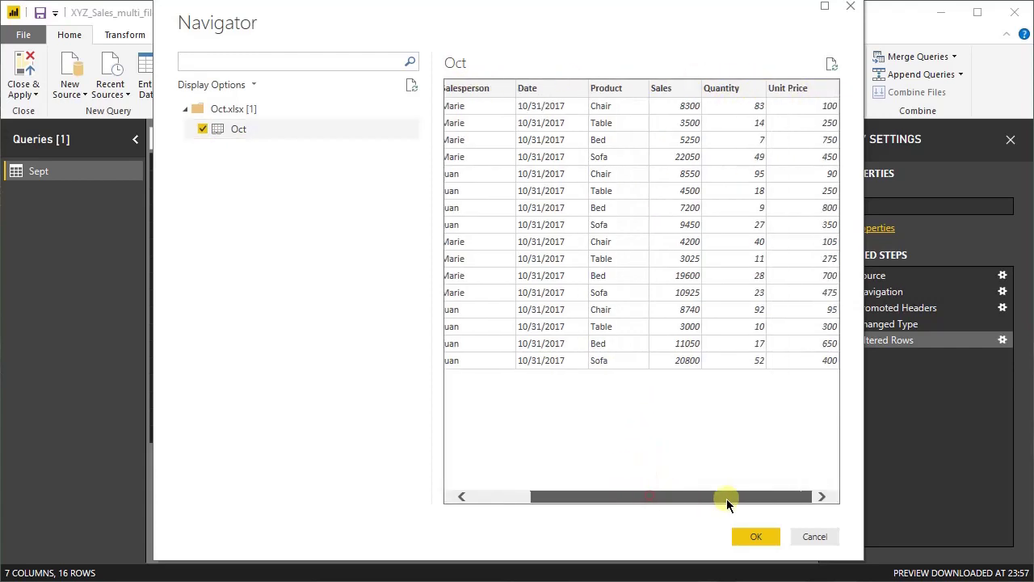
click(756, 537)
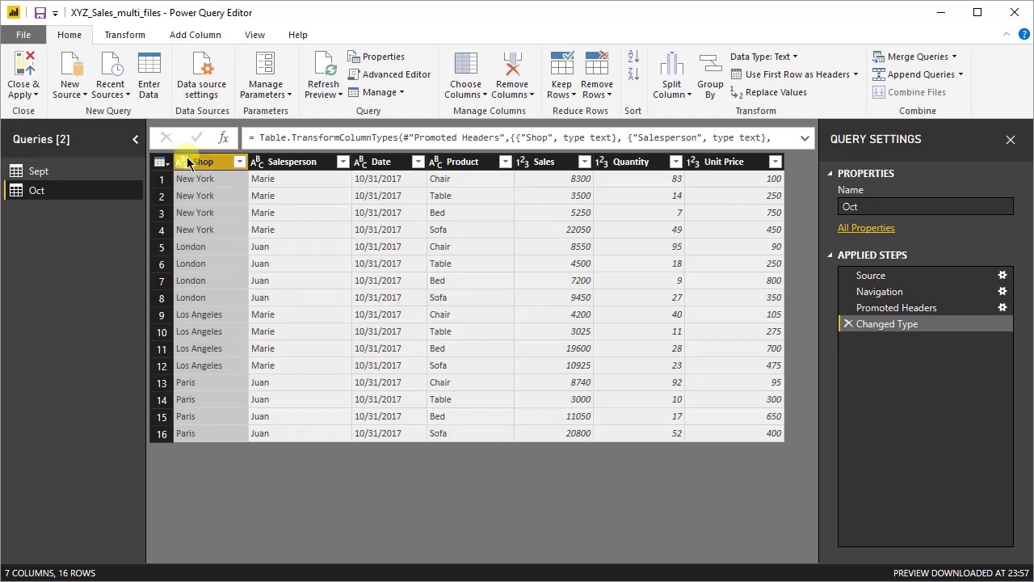
Import the Nov sheet from Nov.xlsx as a new query.
click(84, 97)
click(73, 134)
double_click(179, 140)
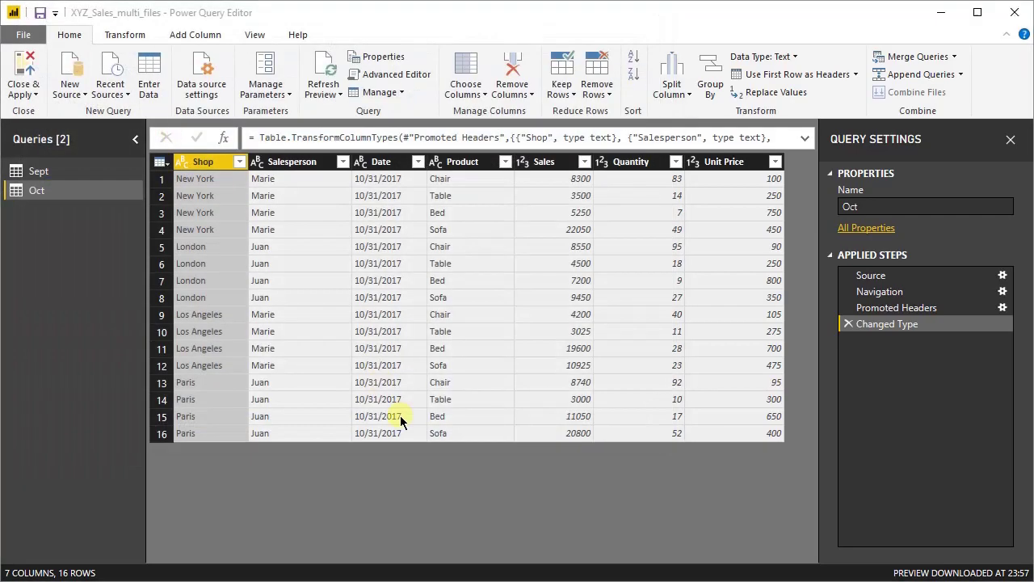
click(203, 130)
click(756, 537)
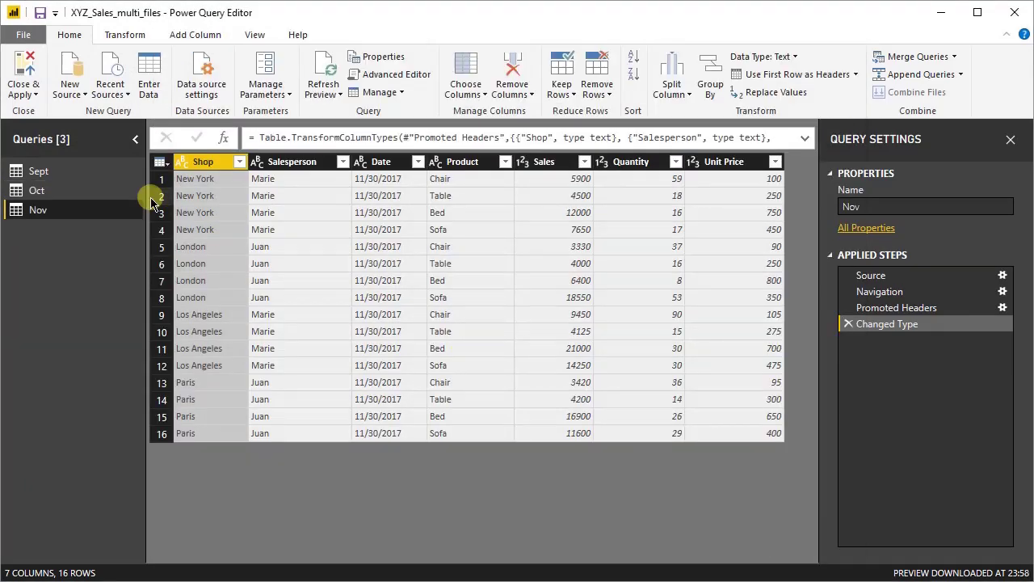
Import the Dec sheet from Dec.xlsx as a new query.
click(67, 95)
click(73, 134)
double_click(186, 110)
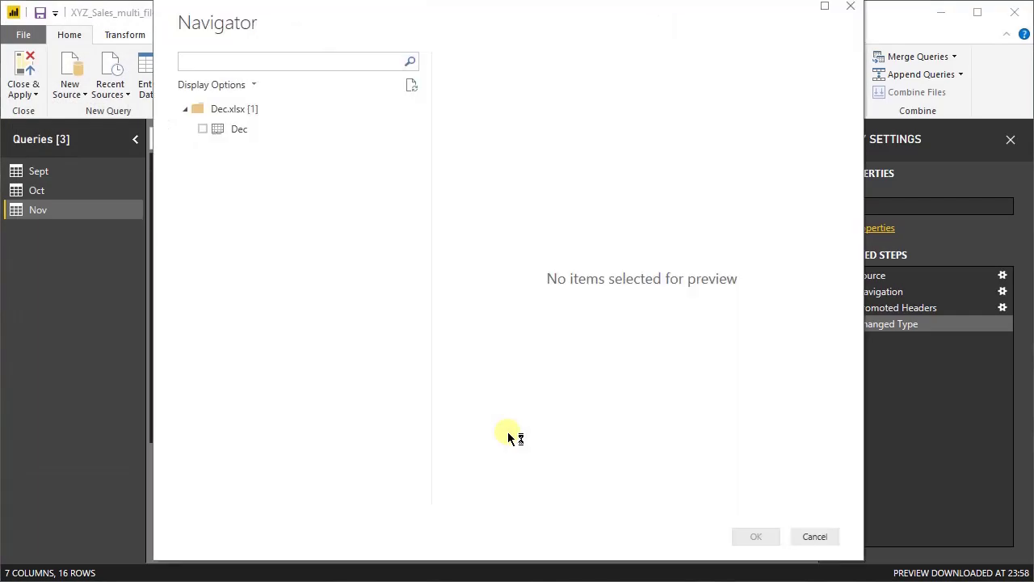
click(202, 129)
click(757, 537)
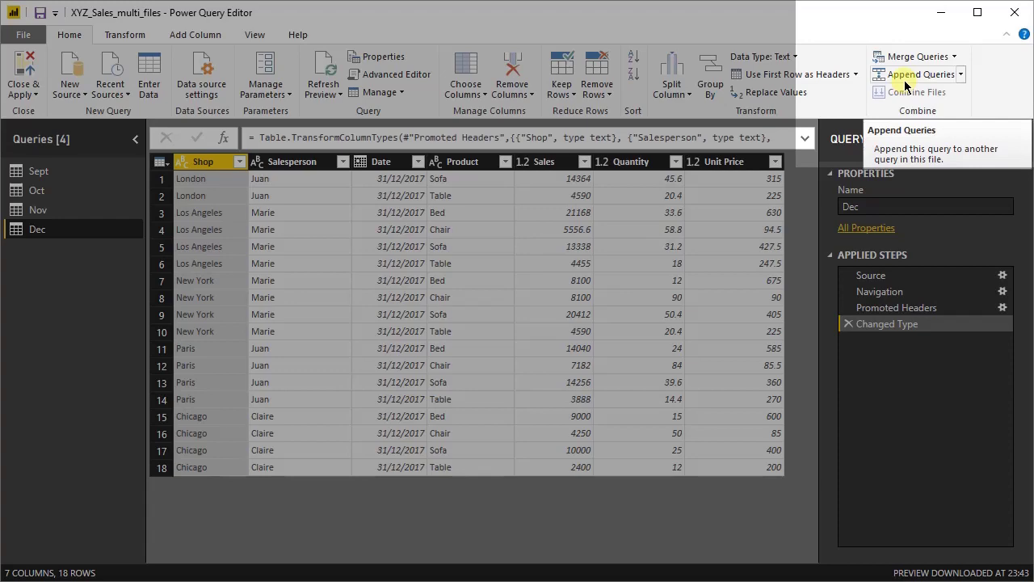
Append Sept, Oct and Nov to Dec as a new 66-row query, Append1.
click(961, 74)
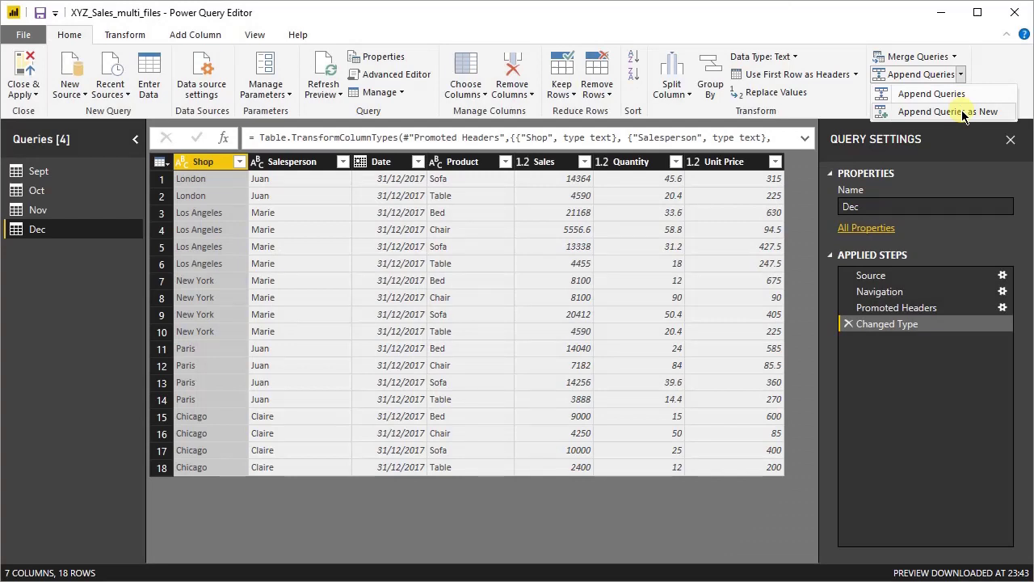
click(963, 117)
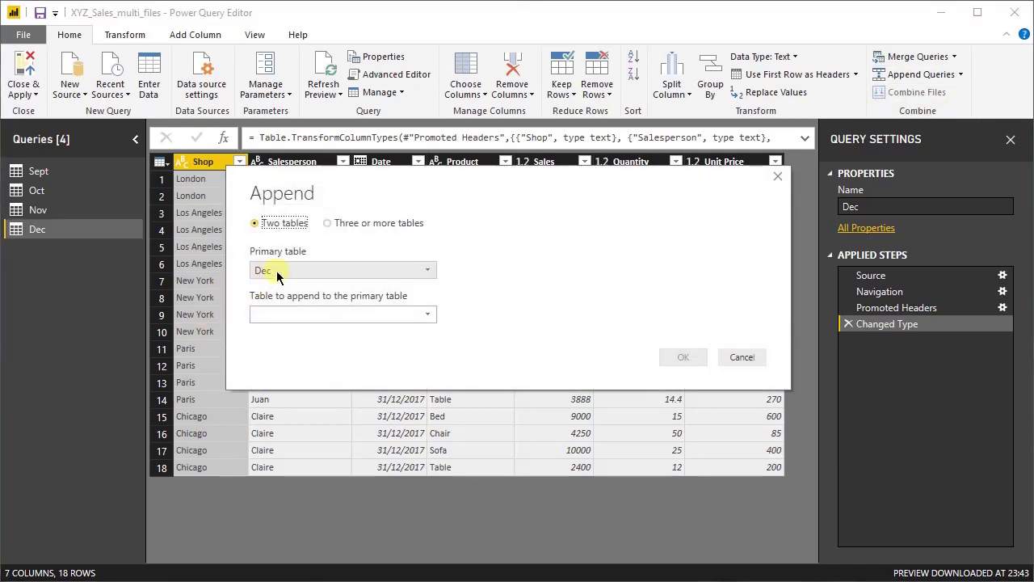
click(343, 233)
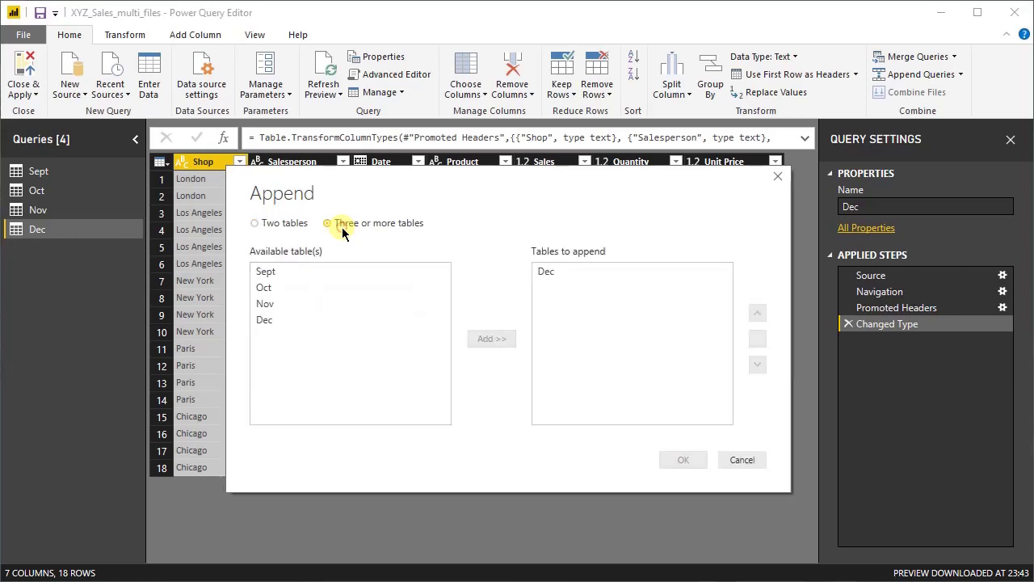
click(265, 271)
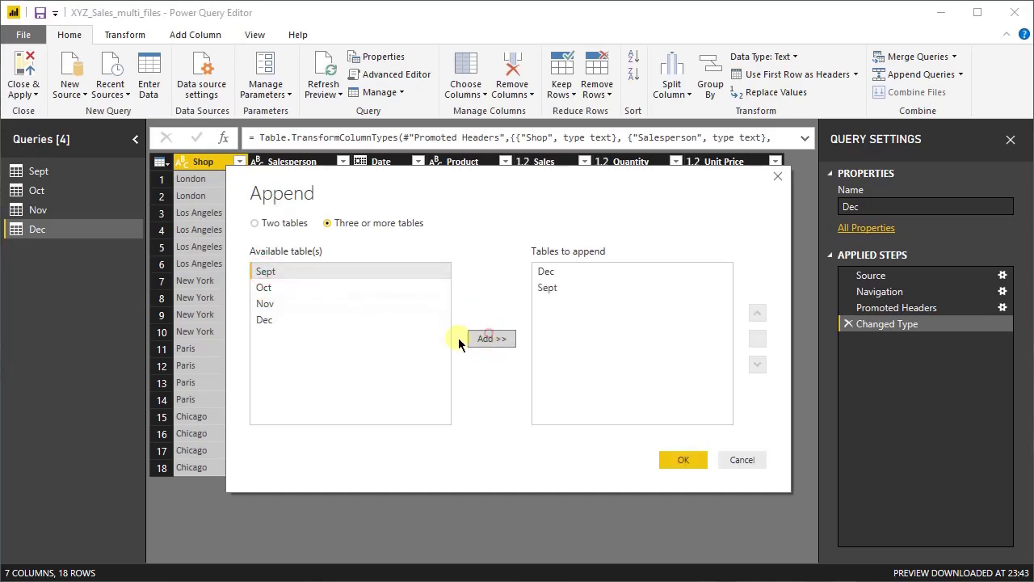
click(263, 287)
click(491, 338)
click(265, 303)
click(492, 338)
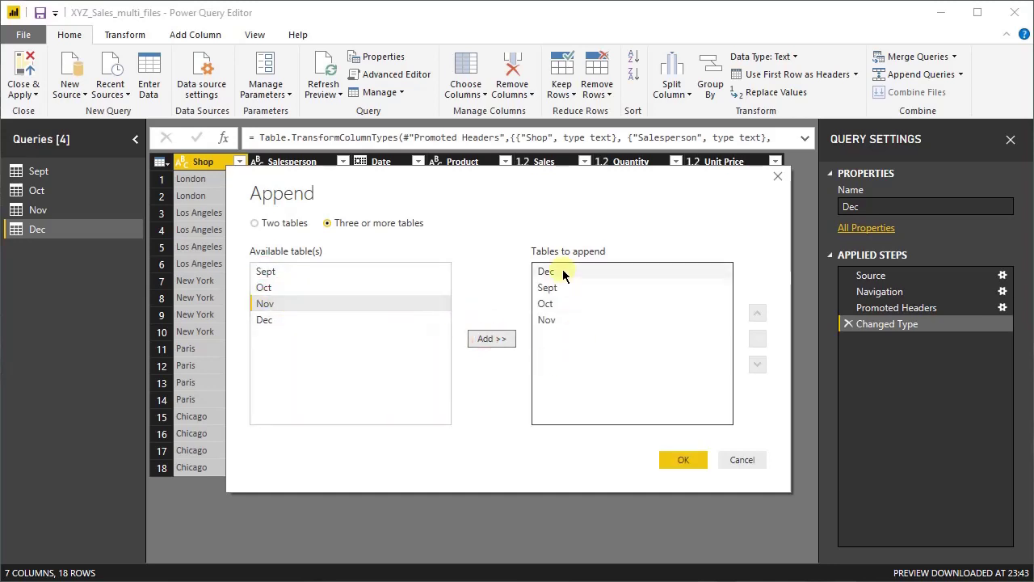
click(677, 459)
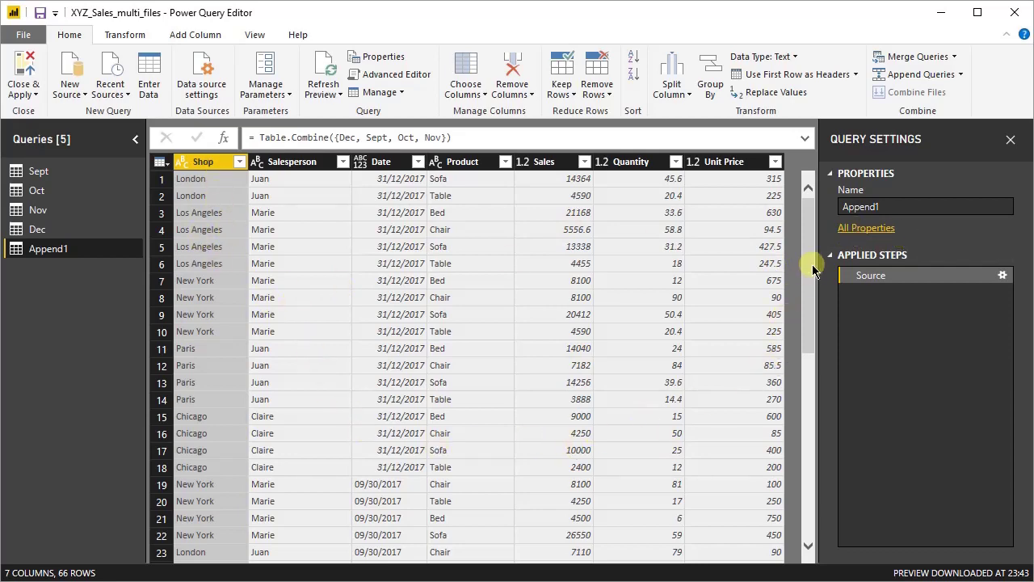
Rename the Append1 query to Sales_Combined in Query Settings.
drag(814, 271, 800, 248)
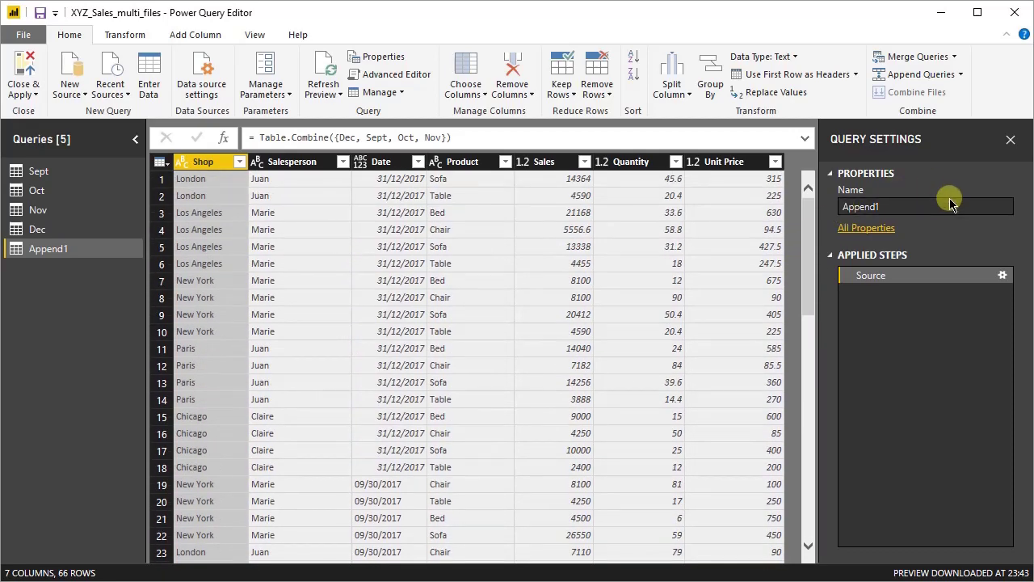
drag(949, 206, 845, 206)
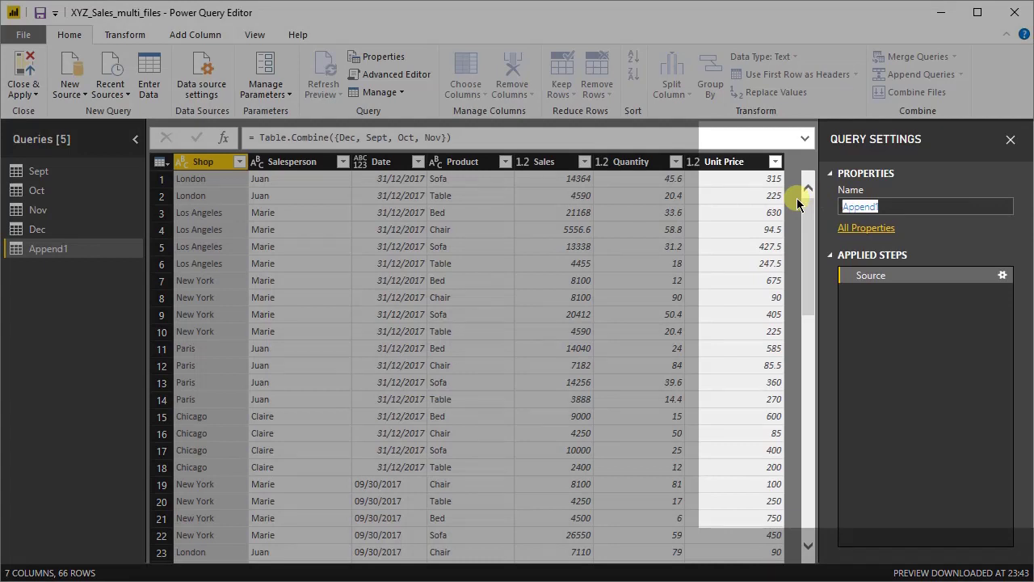
text(Sales)
click(892, 206)
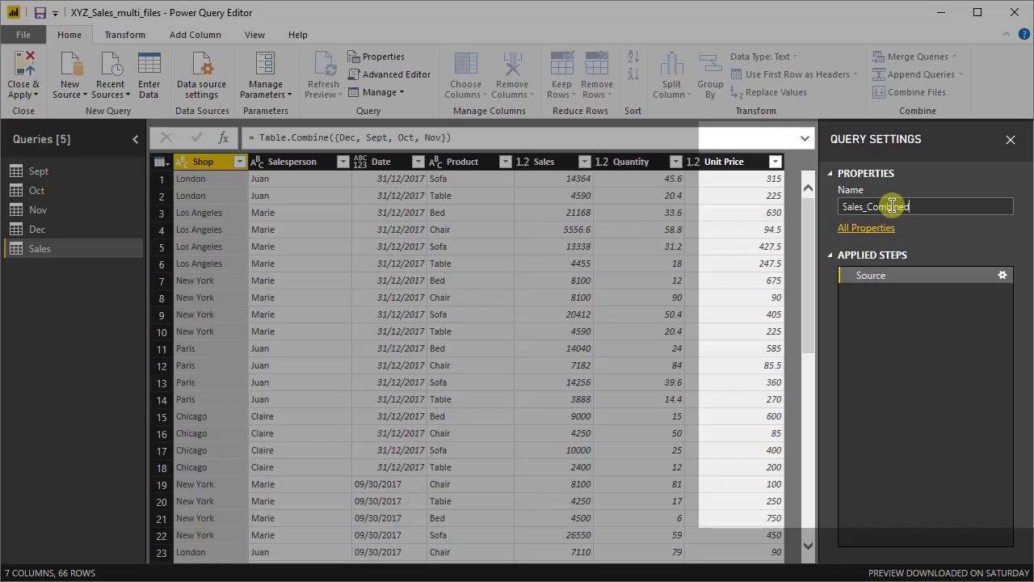
key(Return)
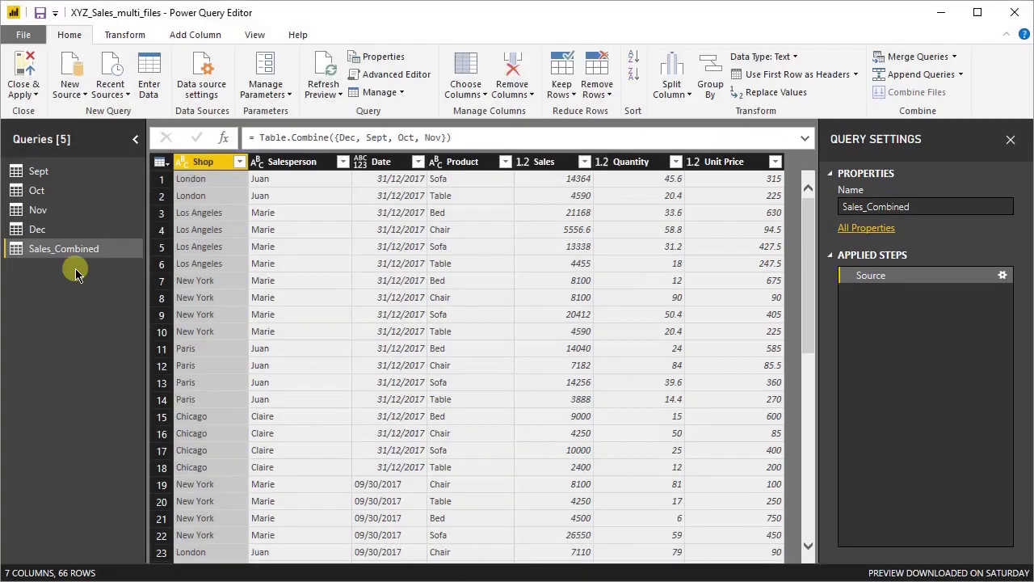
Apply the query changes and hide the Sept table in the field list.
click(24, 75)
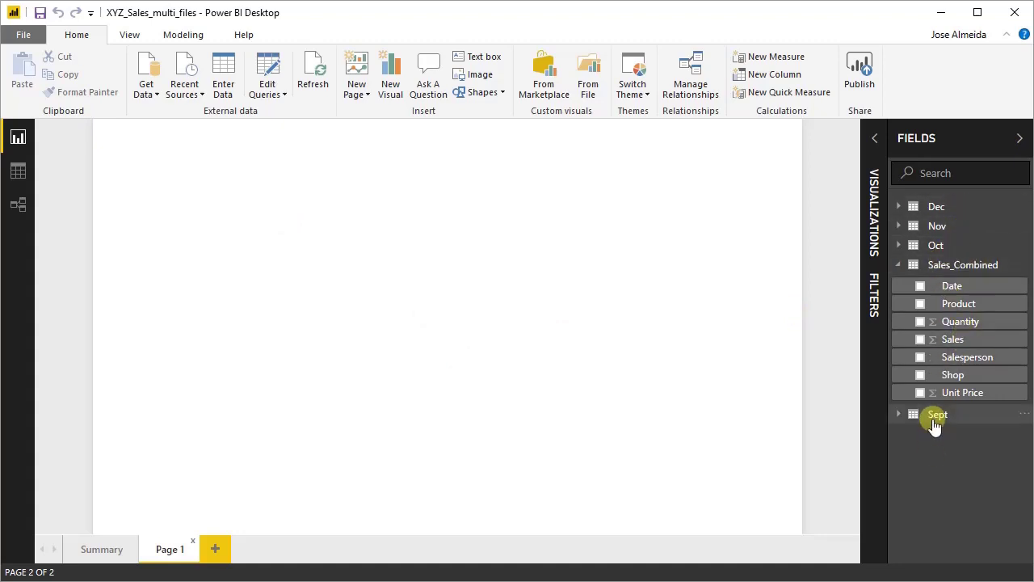
click(901, 415)
click(901, 415)
right_click(945, 417)
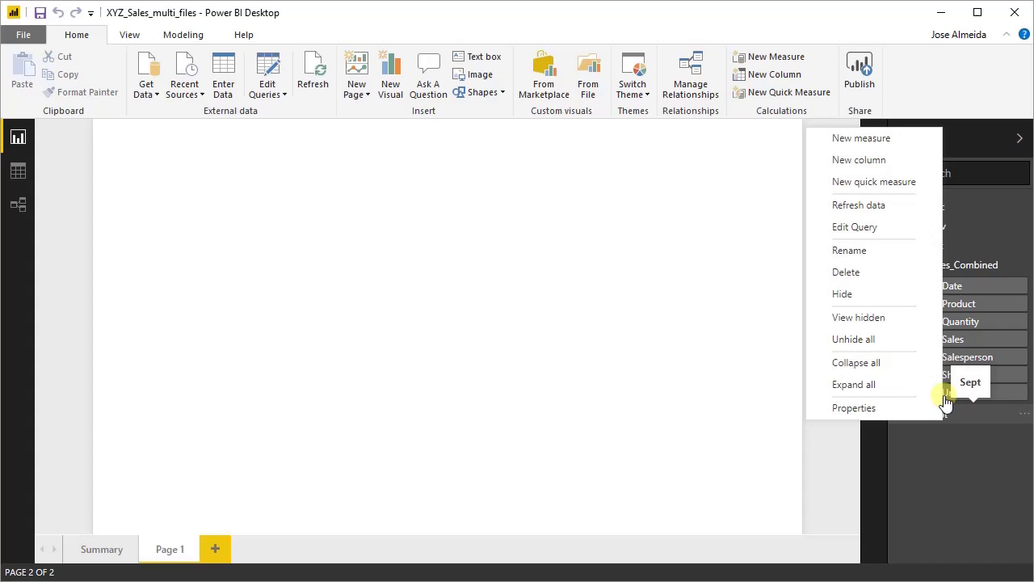
click(866, 296)
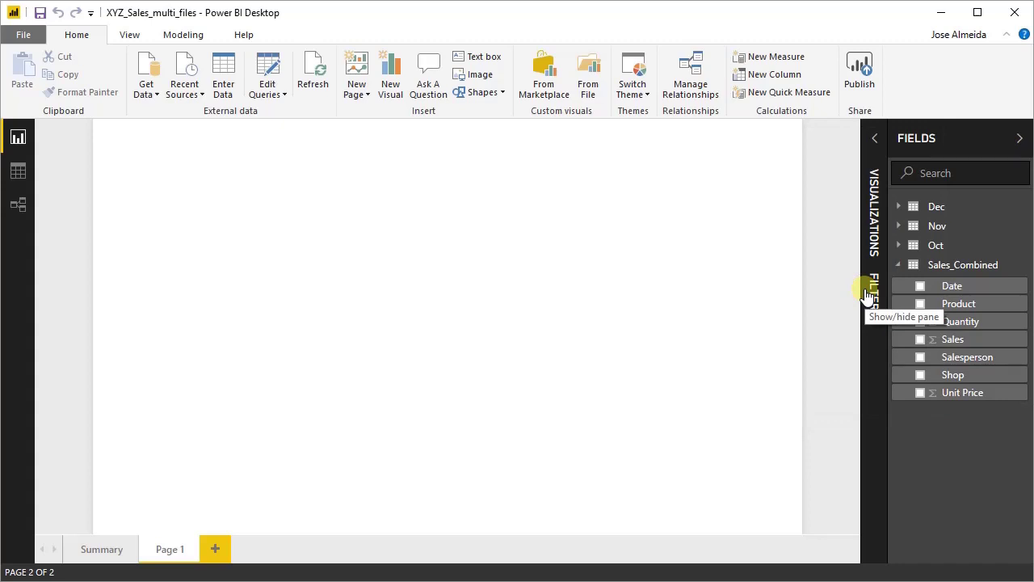
Unhide all tables and return to the Power Query Editor.
right_click(943, 416)
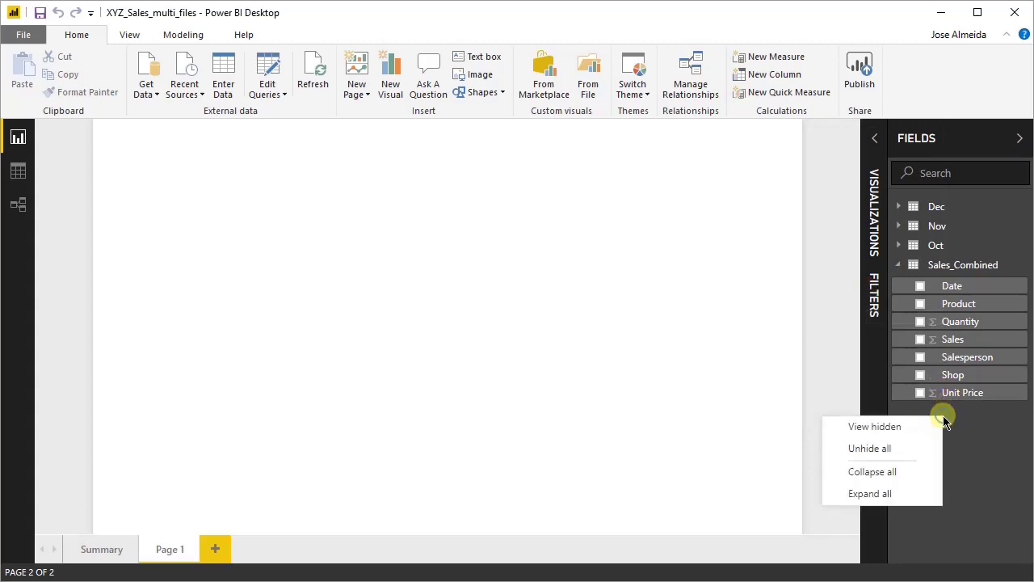
right_click(937, 212)
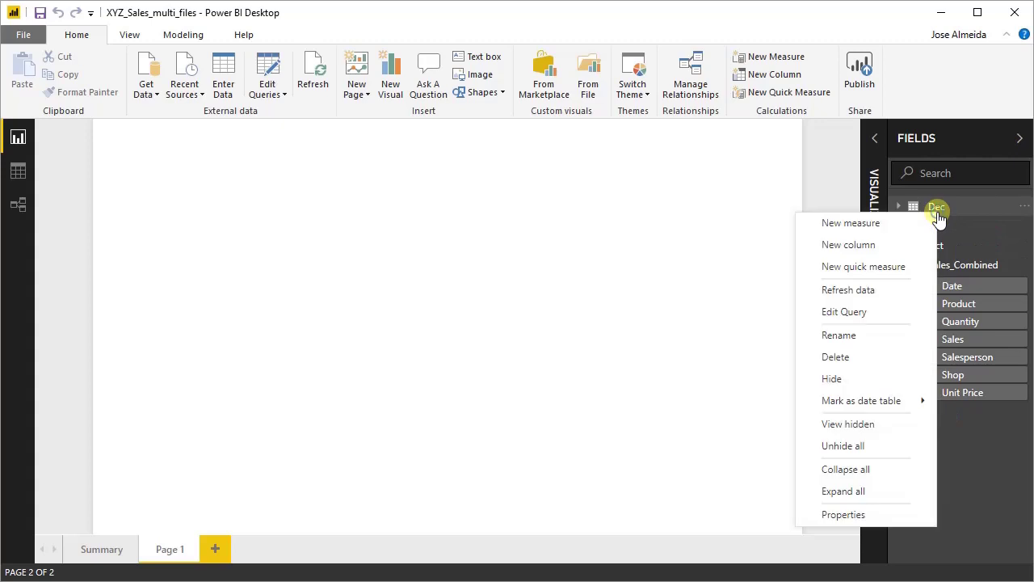
click(848, 445)
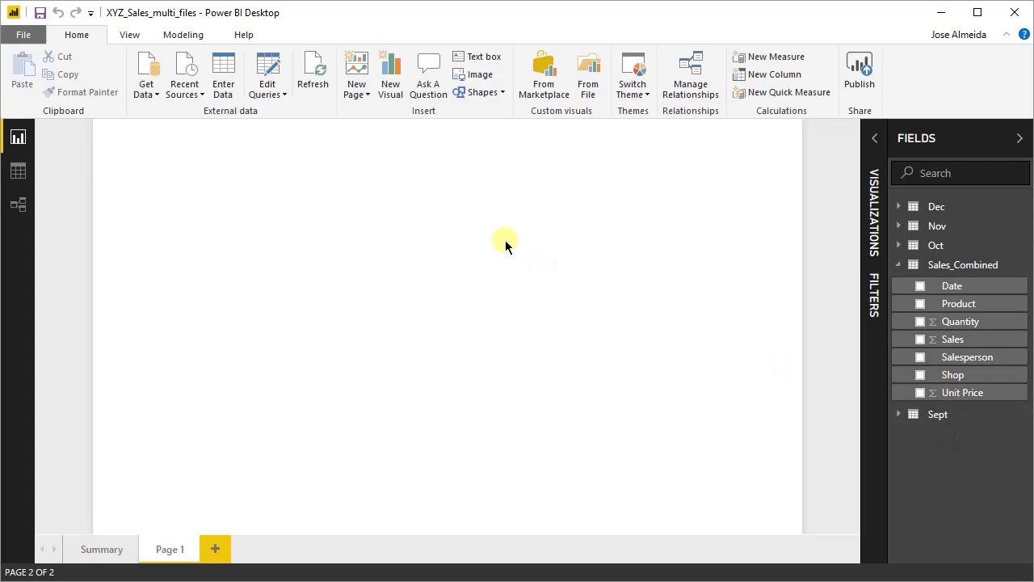
click(270, 75)
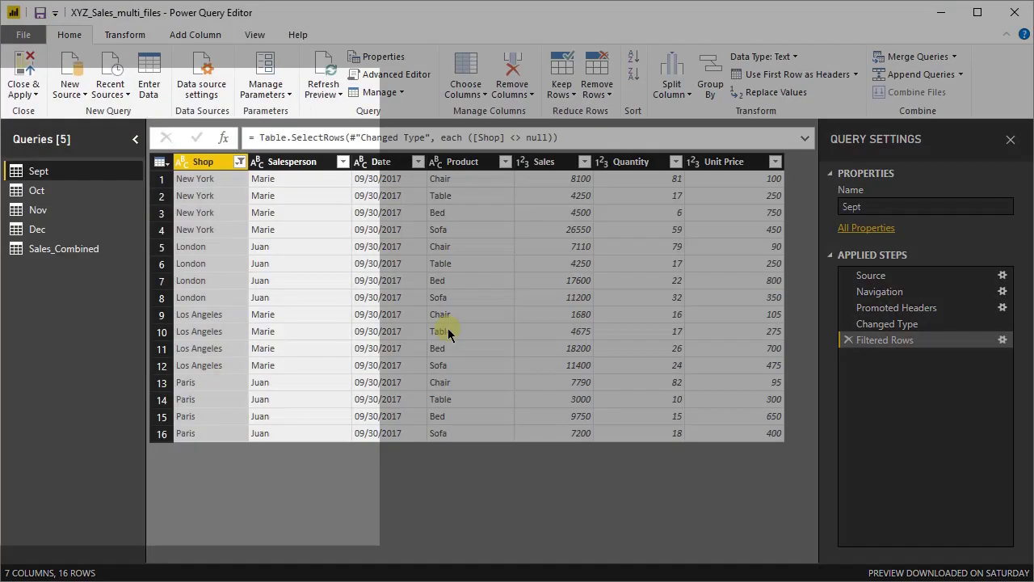
Disable loading for the Sept and Oct queries, accepting the data-loss warnings.
right_click(30, 175)
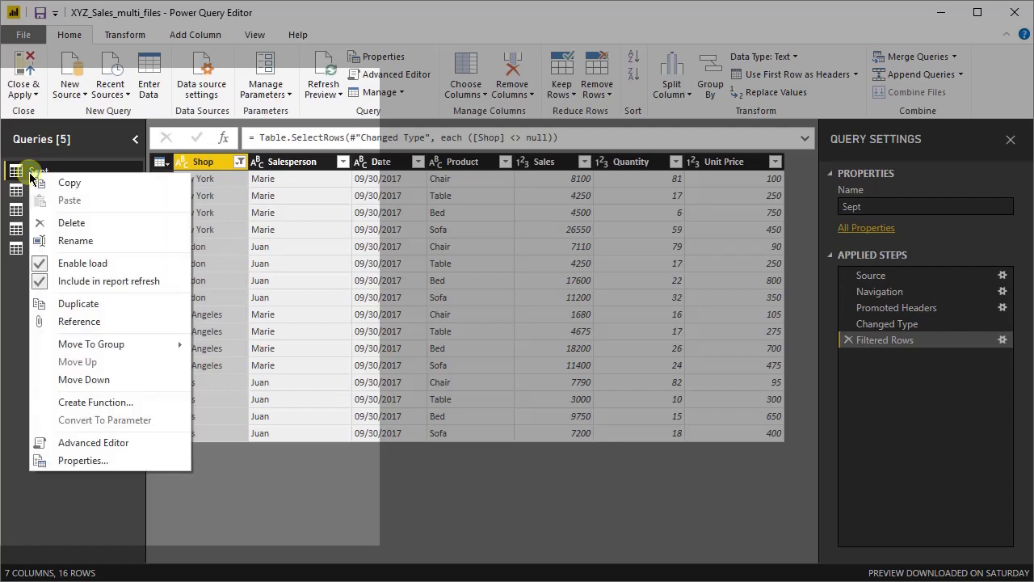
click(66, 267)
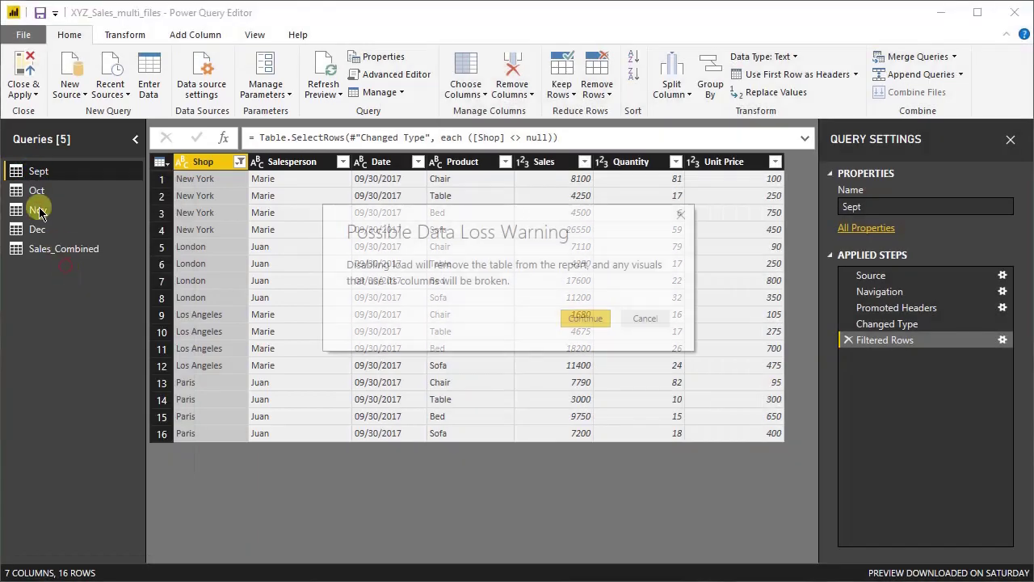
click(582, 319)
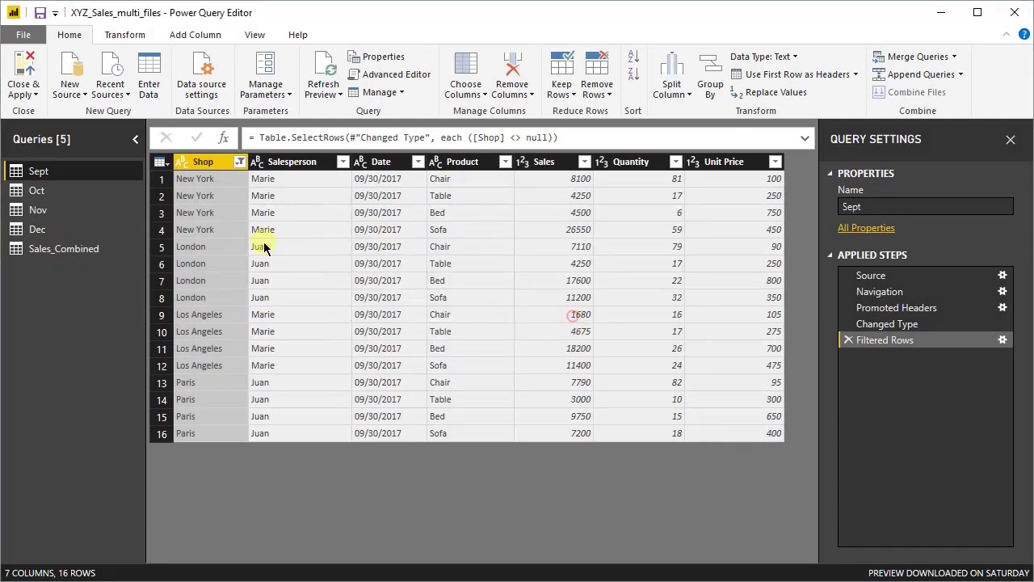
click(50, 198)
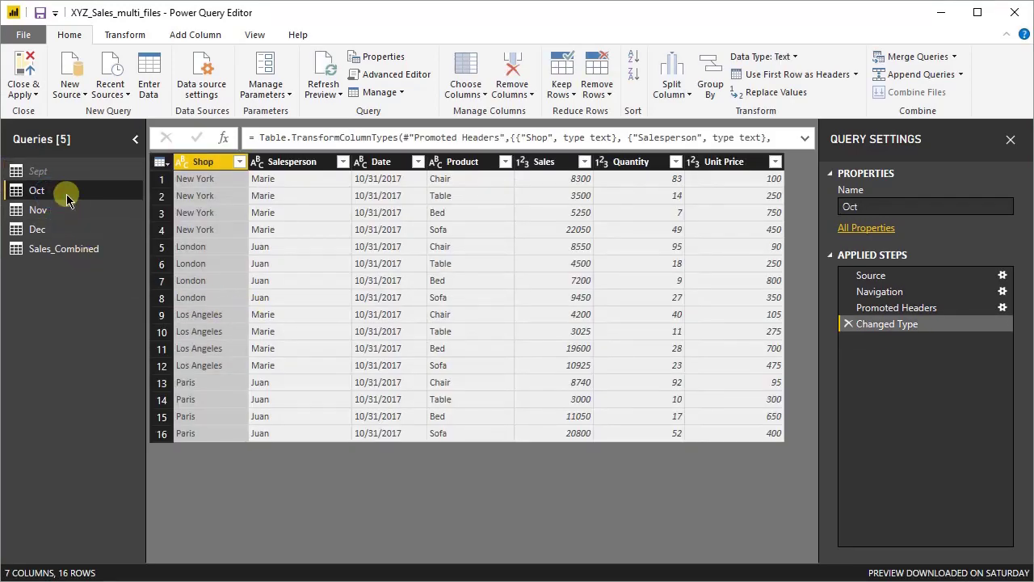
right_click(68, 196)
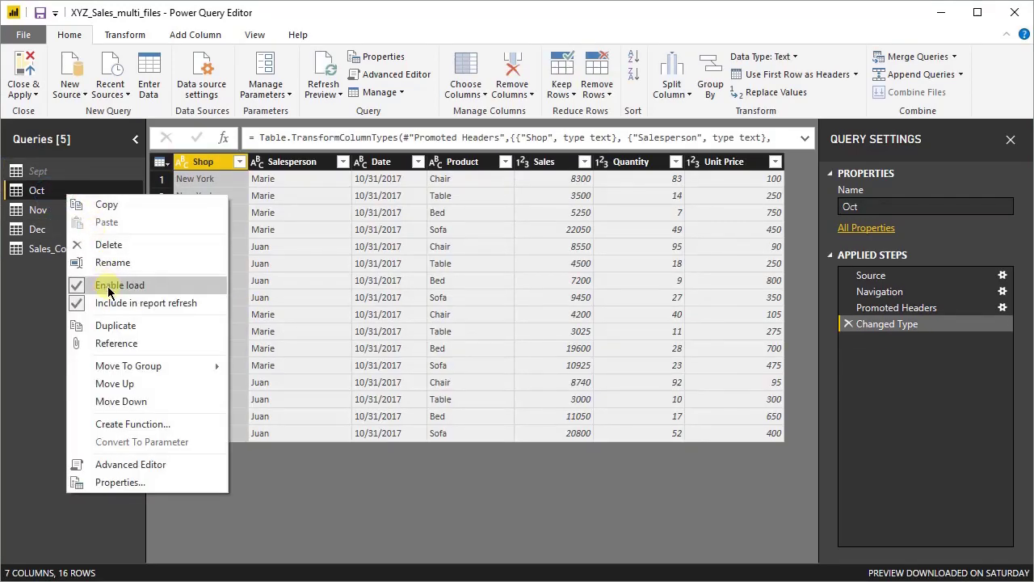
click(109, 286)
click(581, 320)
Disable loading for the Nov and Dec queries, then Close & Apply.
click(89, 211)
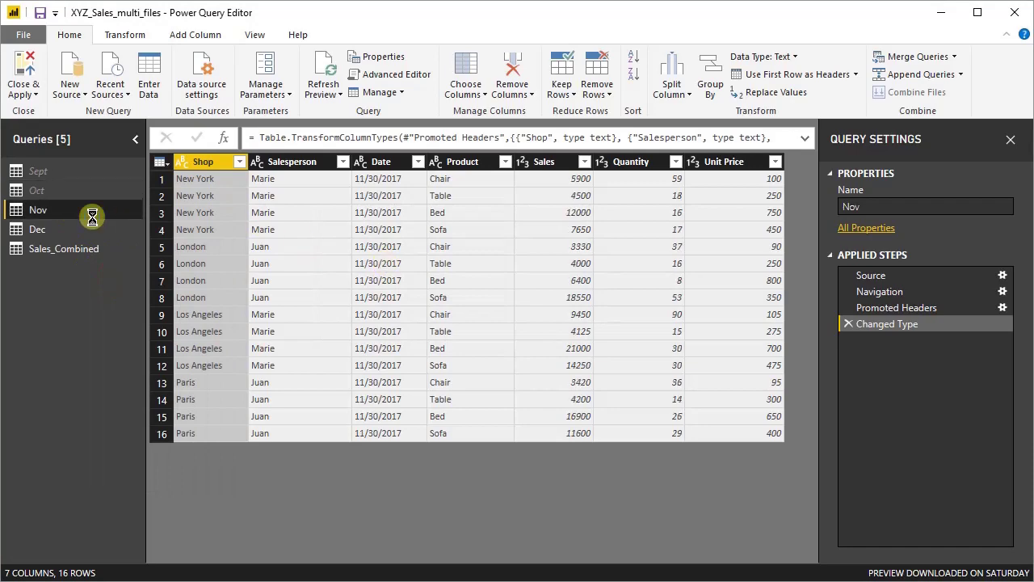
right_click(91, 215)
click(147, 308)
key(Return)
click(96, 230)
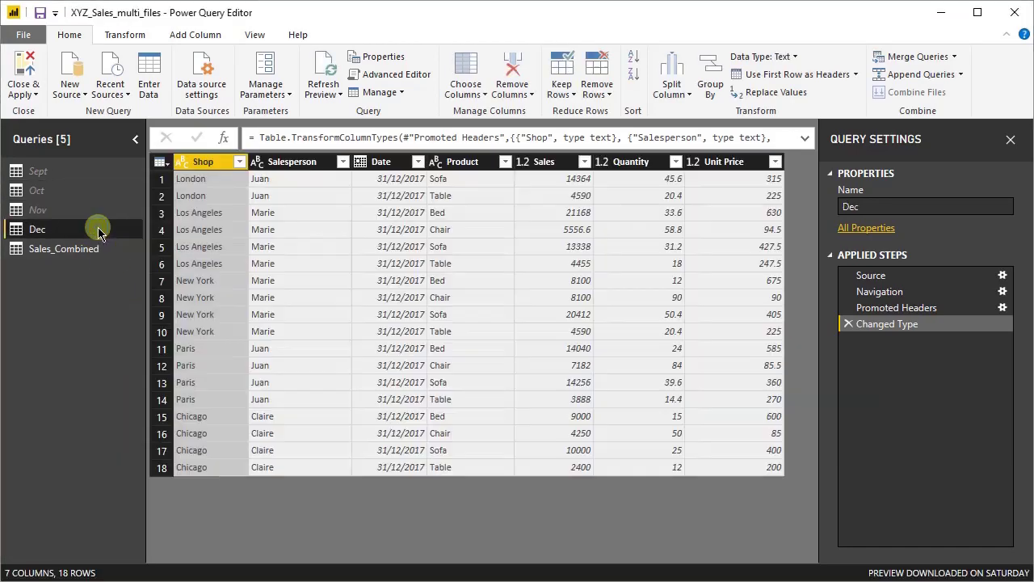
right_click(93, 234)
click(129, 321)
key(Return)
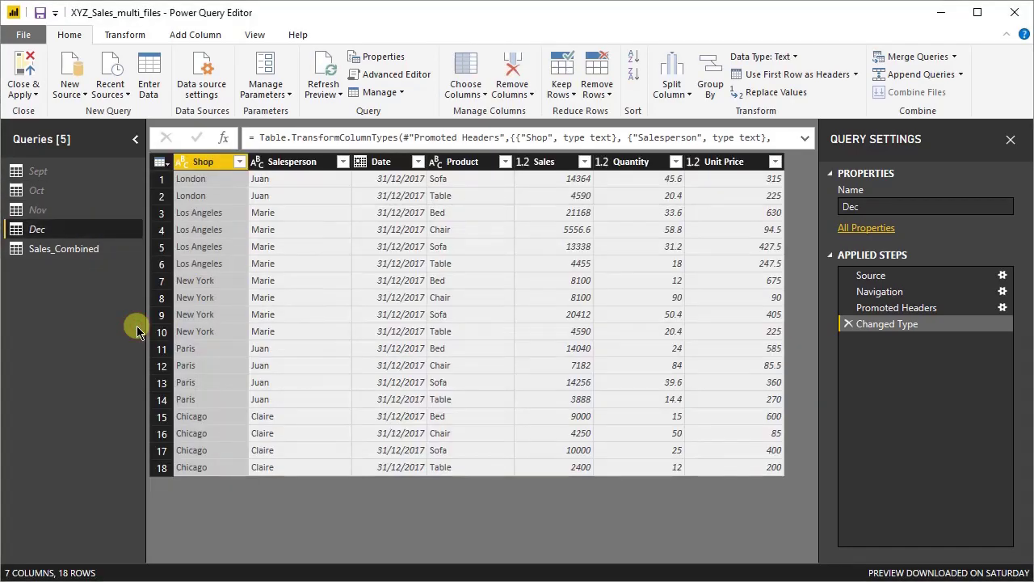
click(24, 71)
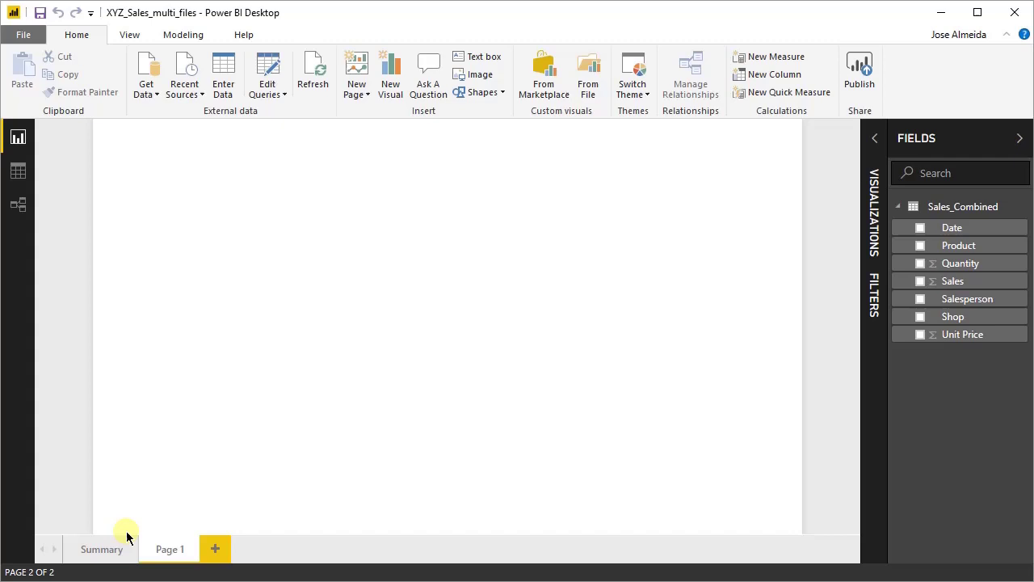
Switch to the Summary page and zoom the Sales by Shop map into the US.
click(97, 552)
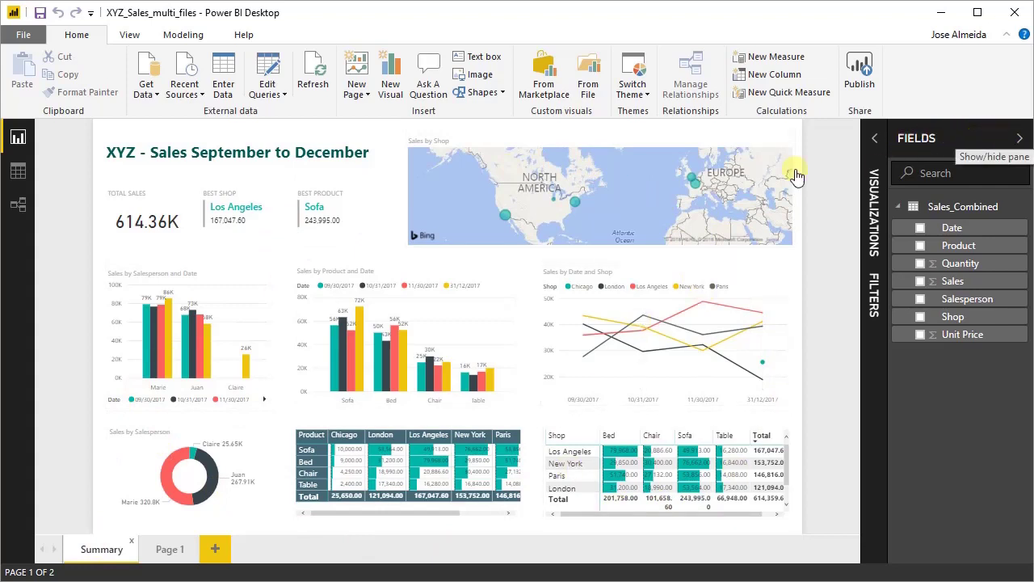
double_click(616, 219)
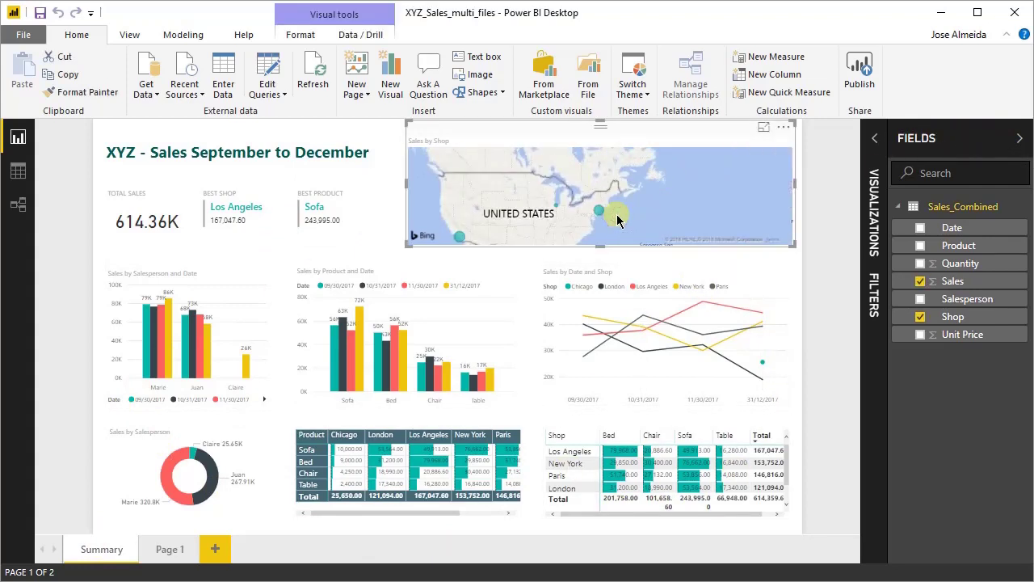
mouse_move(704, 189)
mouse_down()
mouse_move(498, 213)
mouse_move(700, 204)
mouse_up()
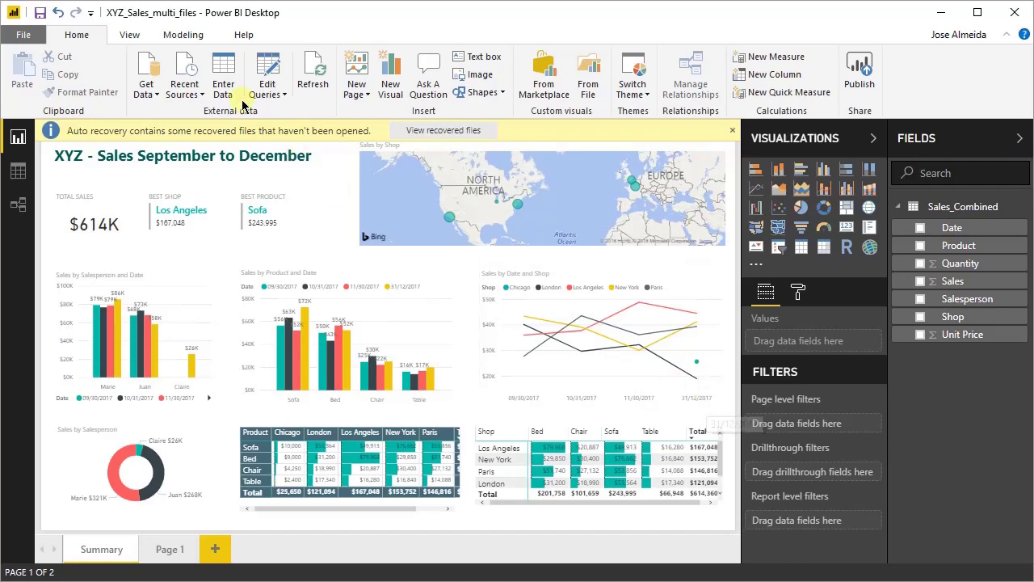
Change the Sales_Combined Date column's data type to Date.
click(273, 75)
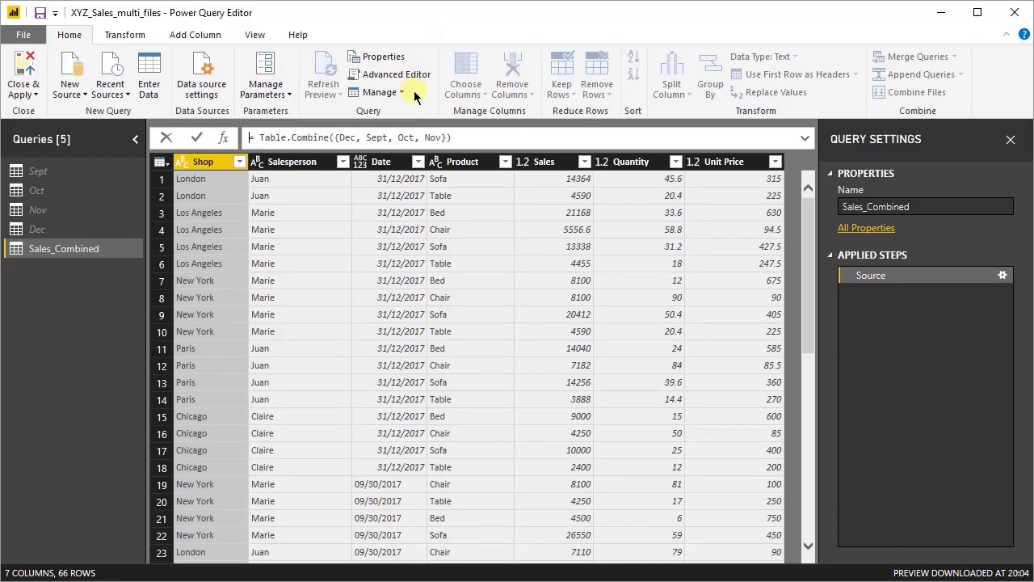
click(361, 166)
click(125, 35)
click(252, 57)
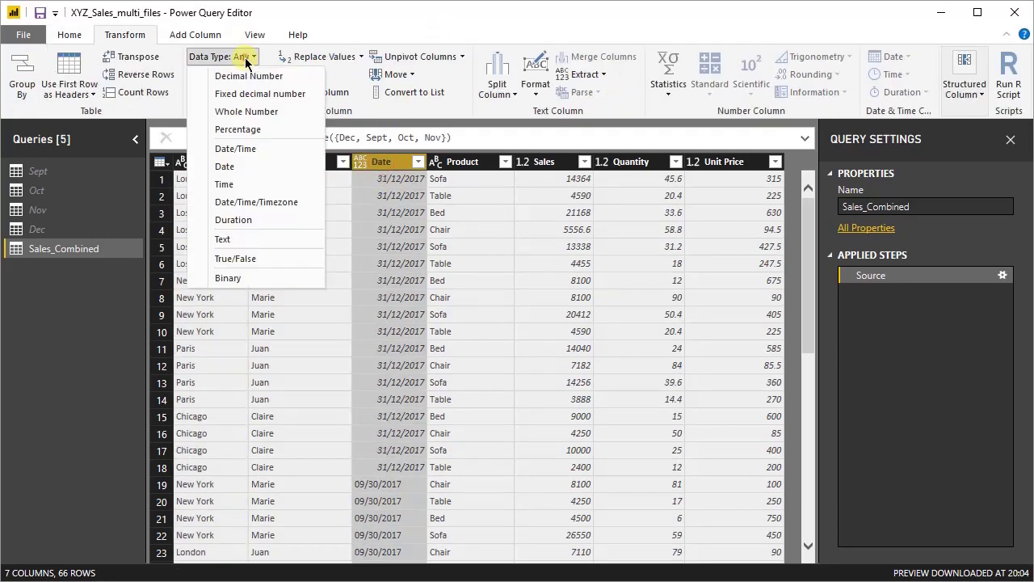
click(229, 166)
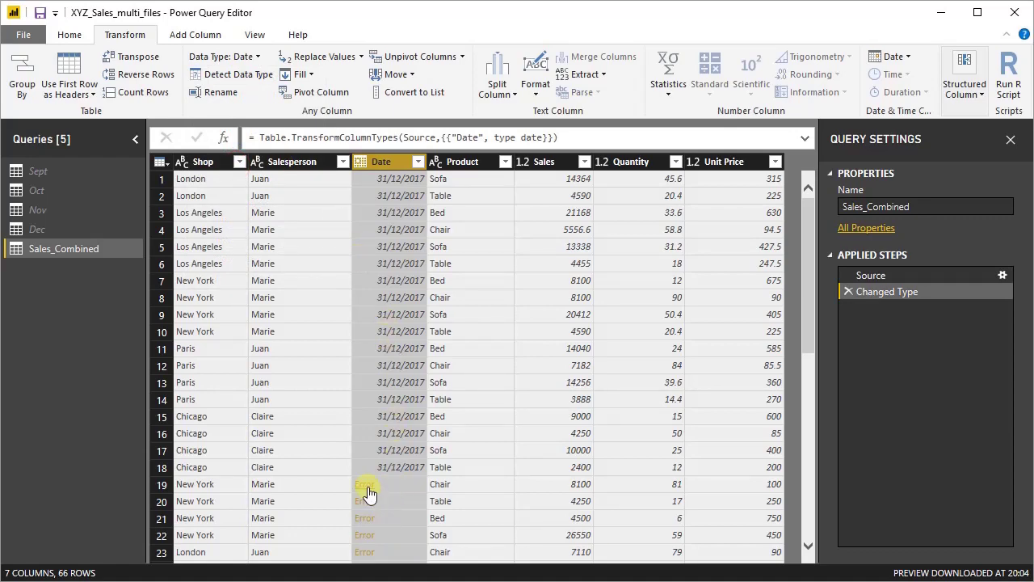
drag(808, 282, 655, 230)
click(68, 34)
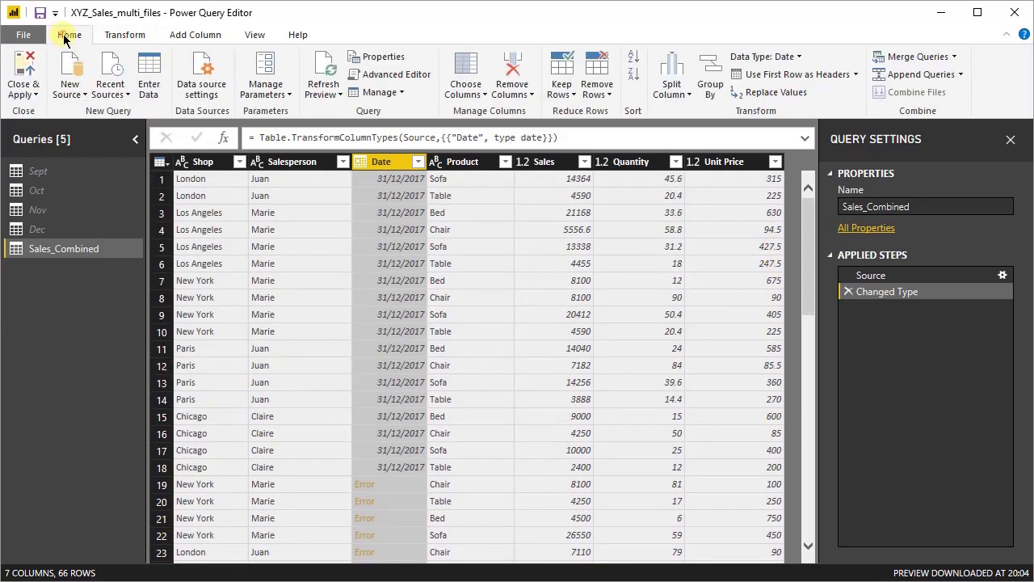
Apply changes and open the 48 failed rows as the Errors in Sales_Combined query.
click(28, 69)
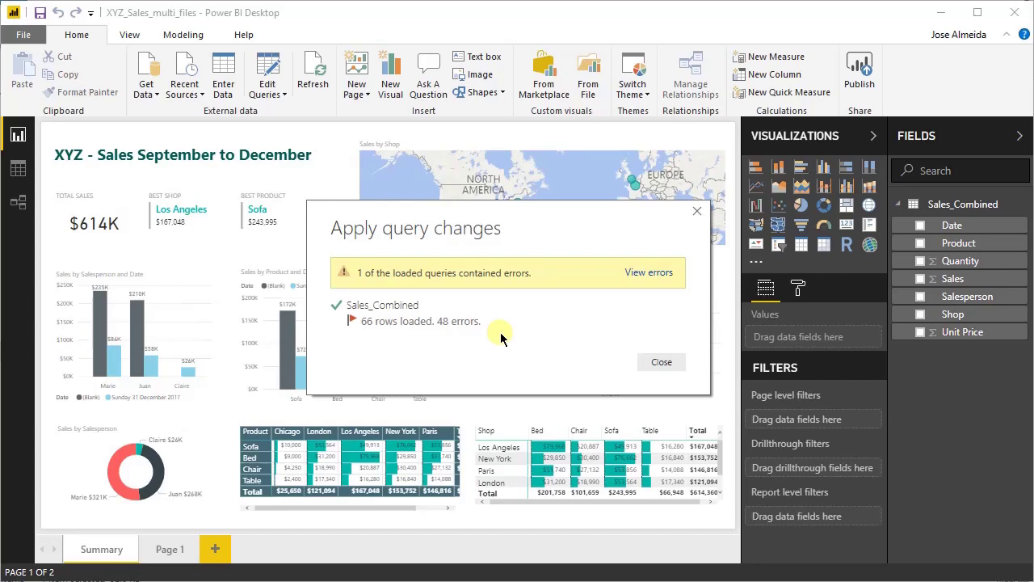
click(641, 275)
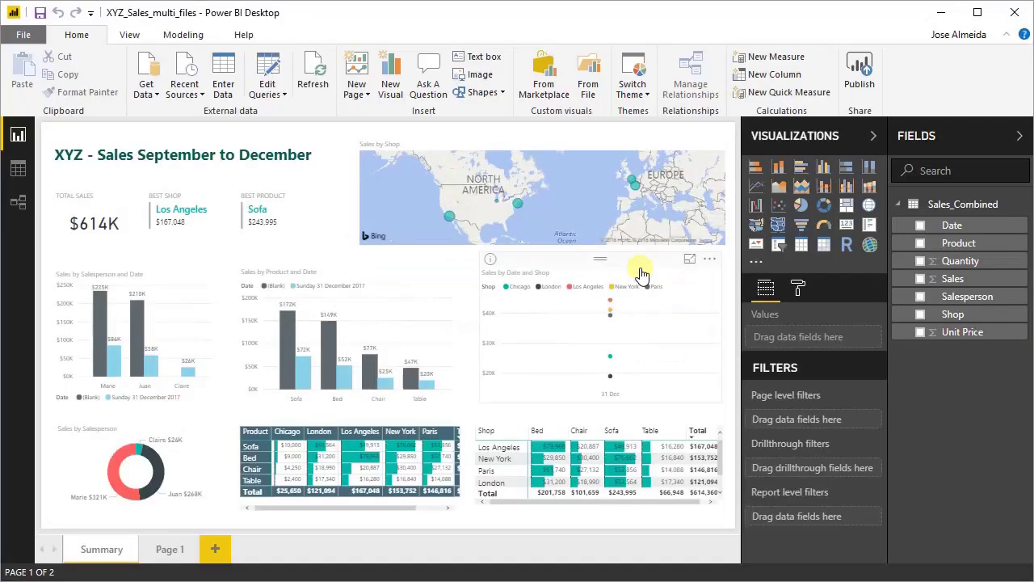
click(275, 81)
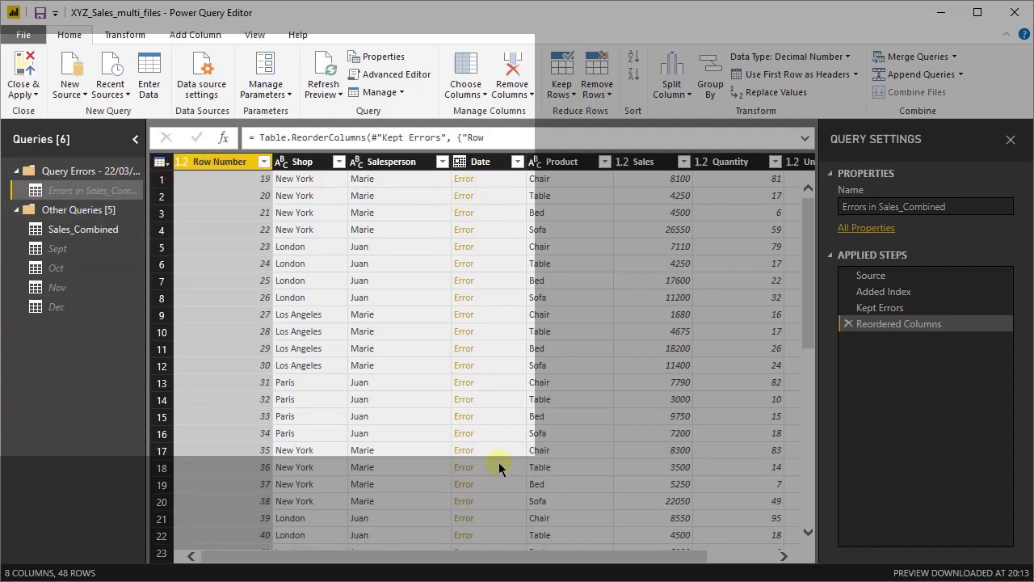
Check the DataFormat error, delete the added Date drill-down step, and return to Sales_Combined.
click(464, 181)
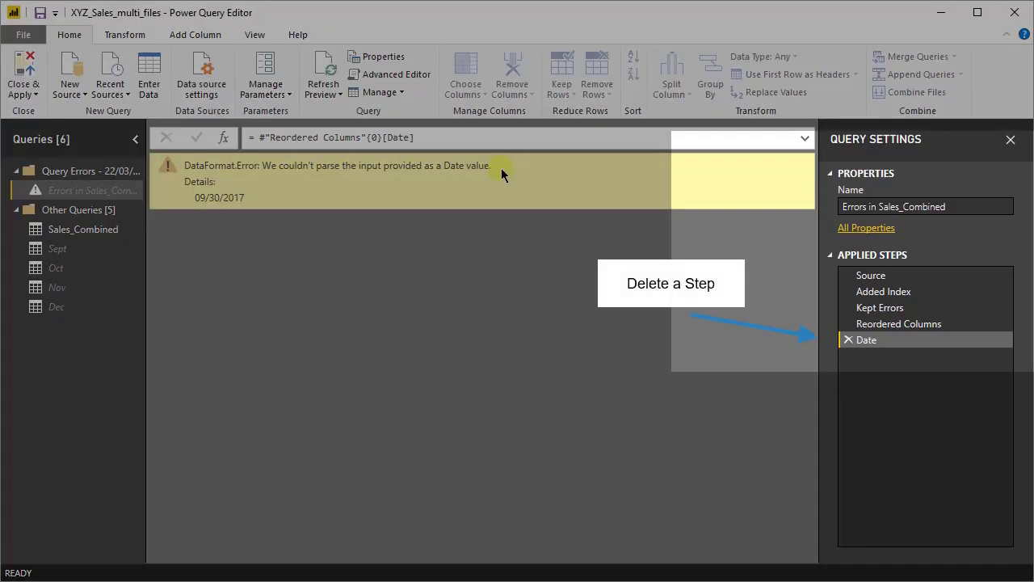
click(848, 340)
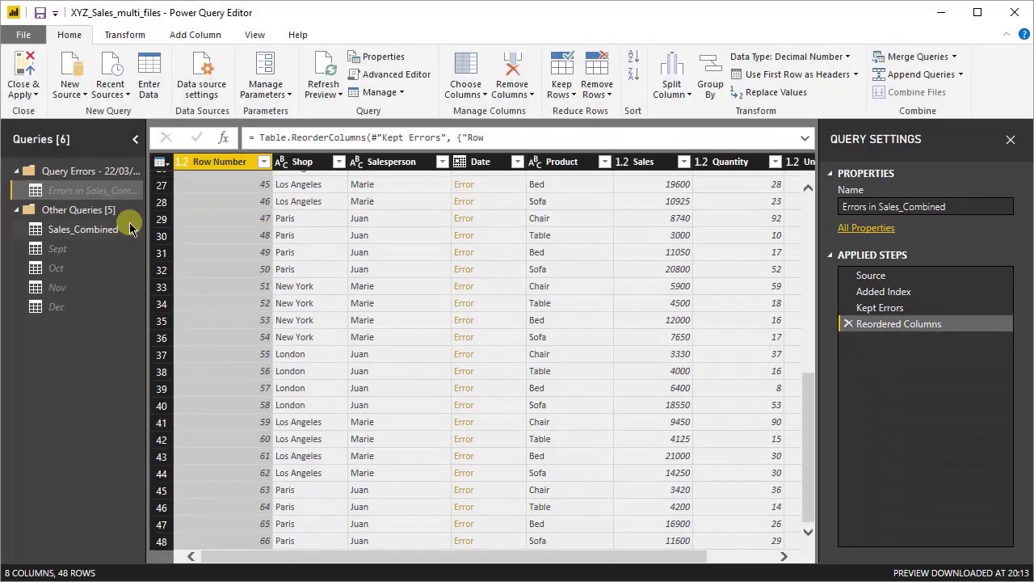
click(121, 228)
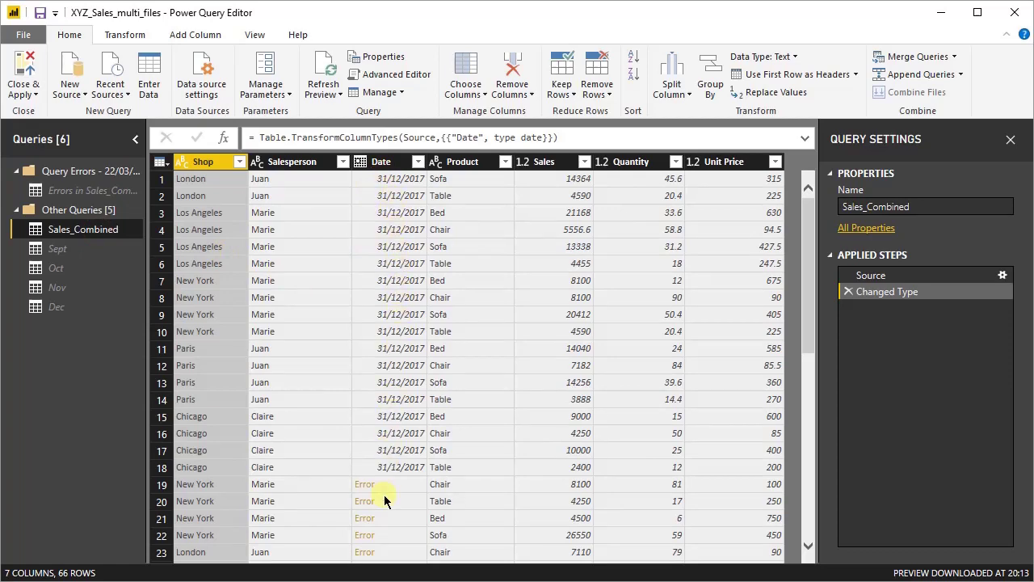
drag(807, 266, 788, 202)
click(49, 311)
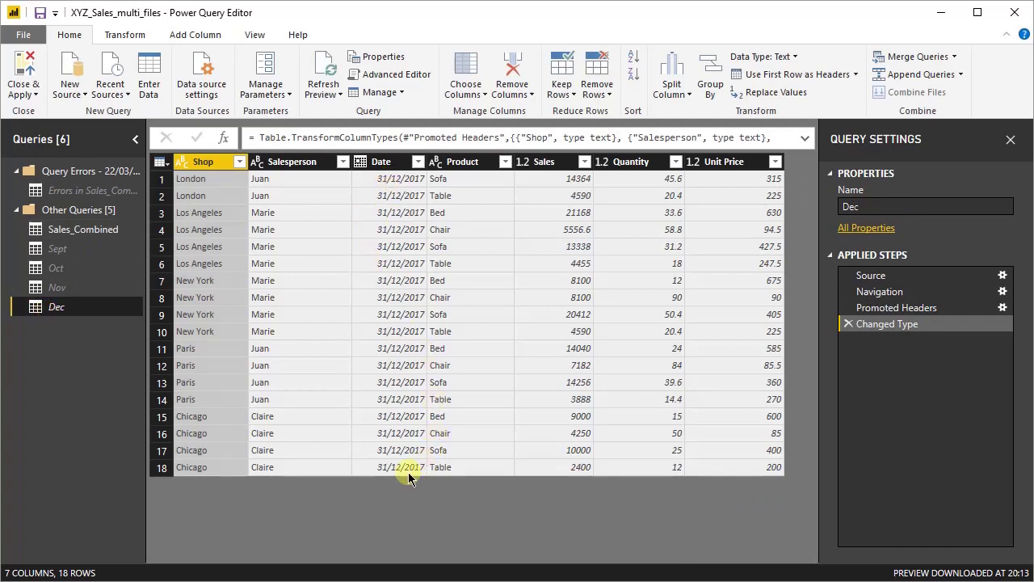
click(61, 291)
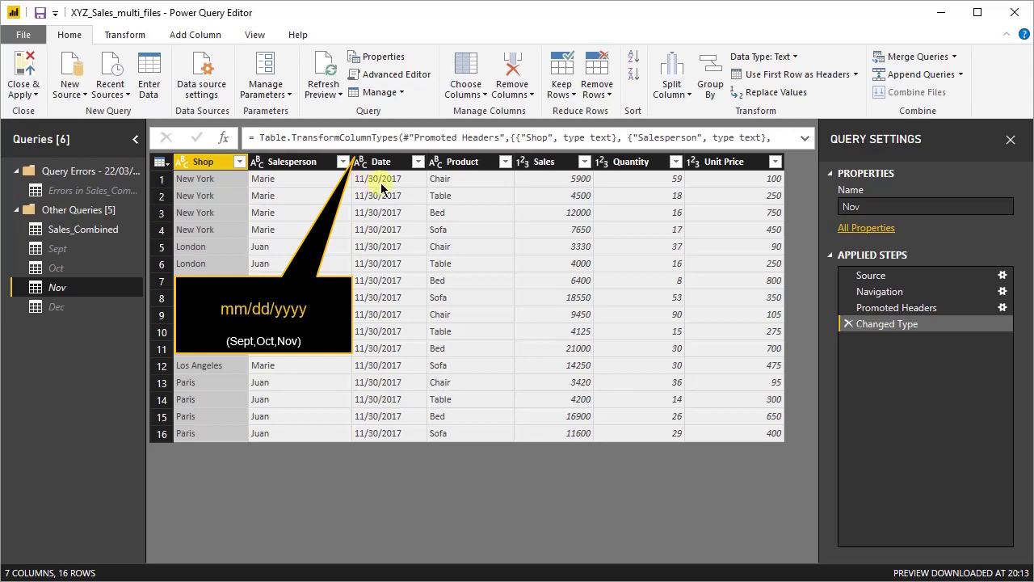
click(91, 269)
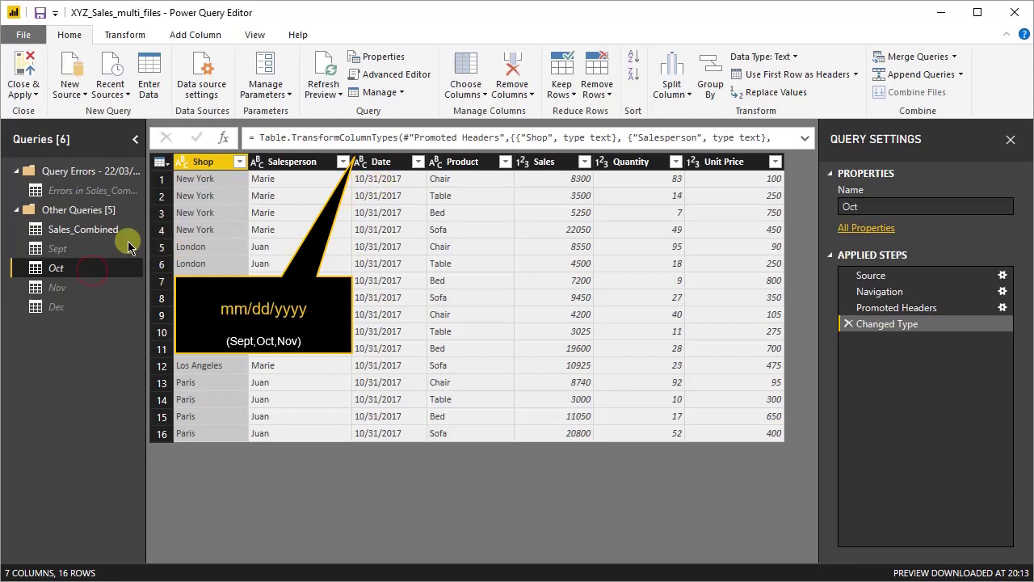
click(64, 249)
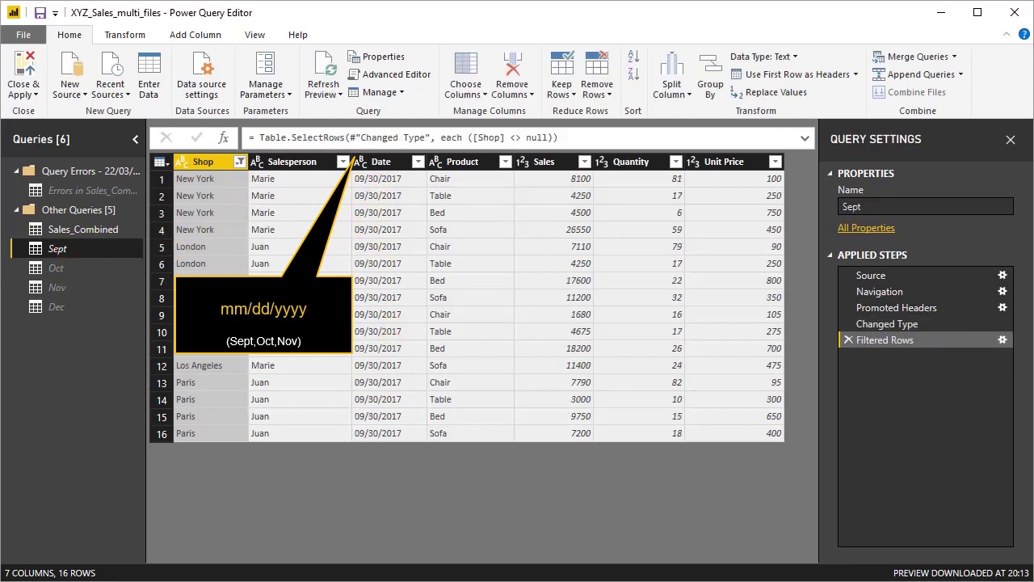
click(54, 308)
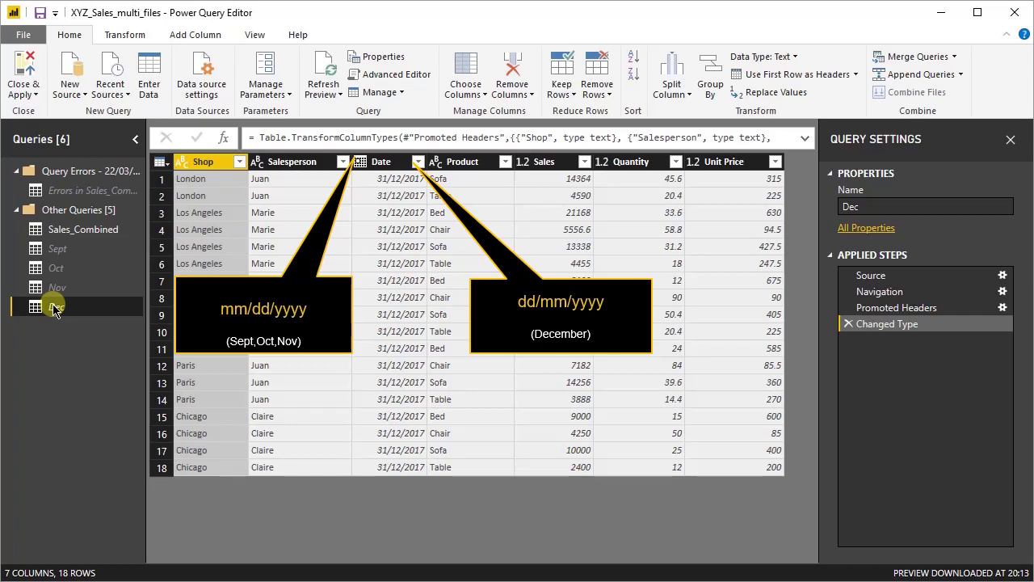
click(79, 232)
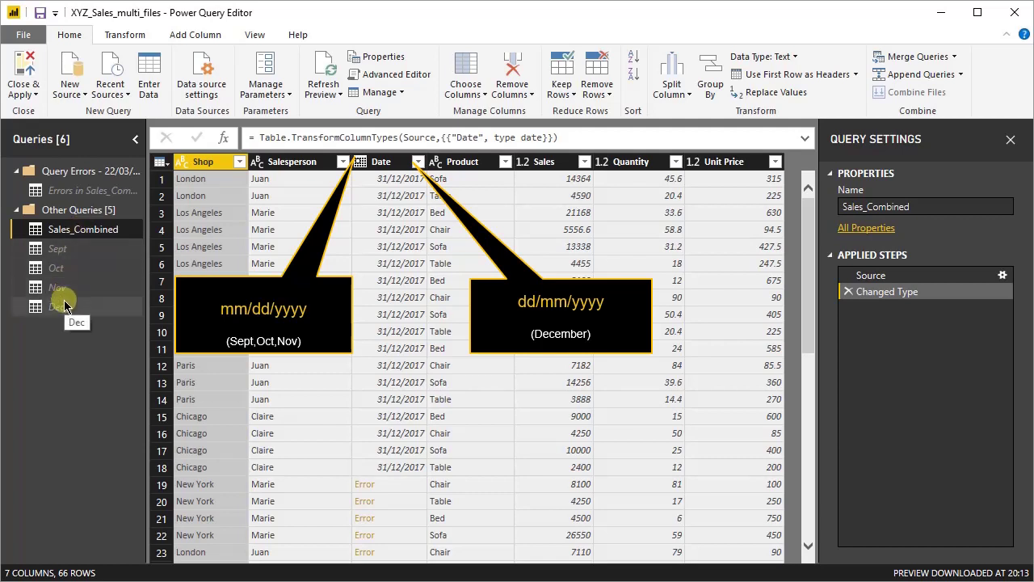
Retype the Sept query's Date column as Date using the English (United States) locale.
click(58, 249)
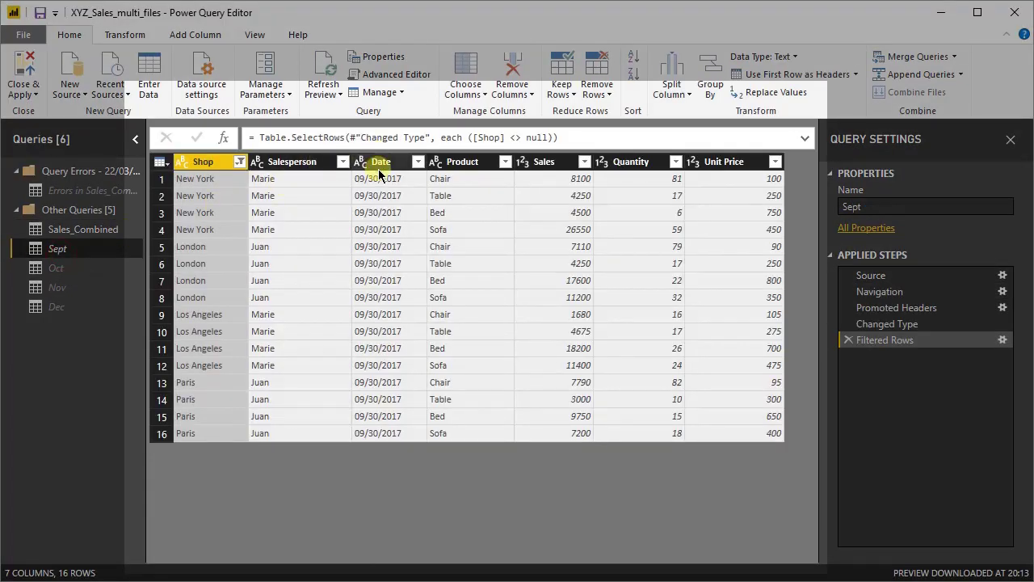
click(380, 165)
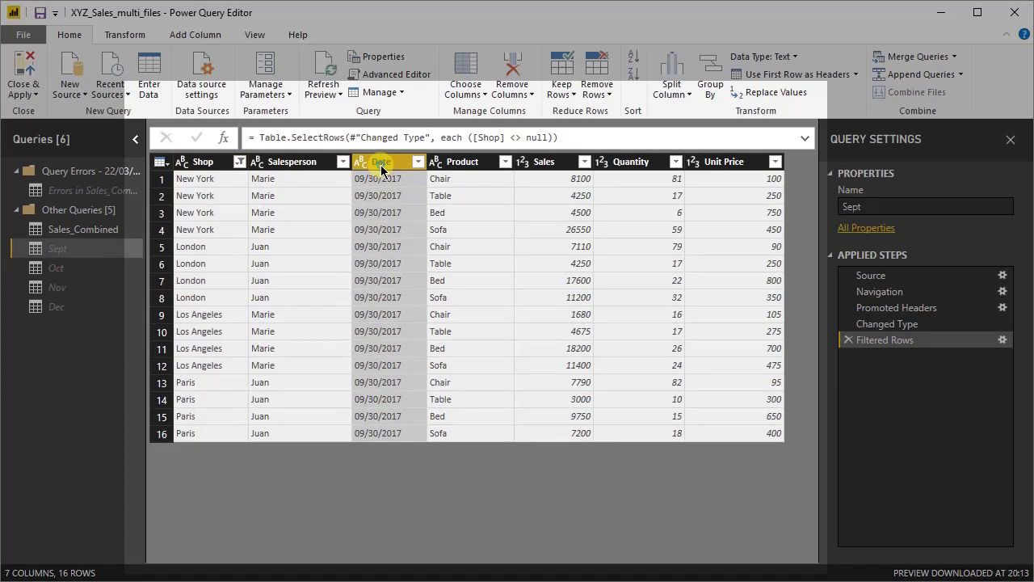
right_click(381, 165)
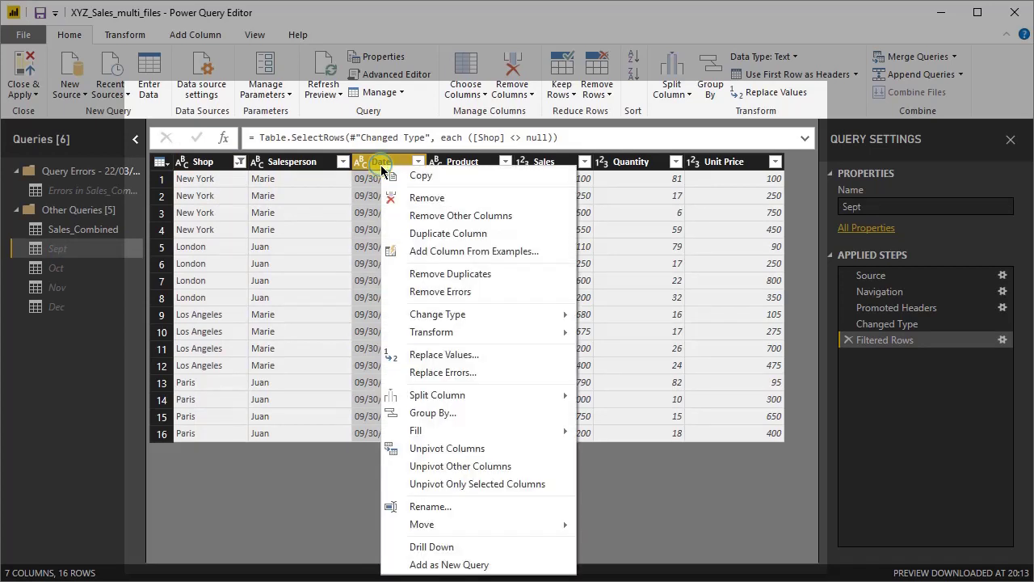
click(447, 321)
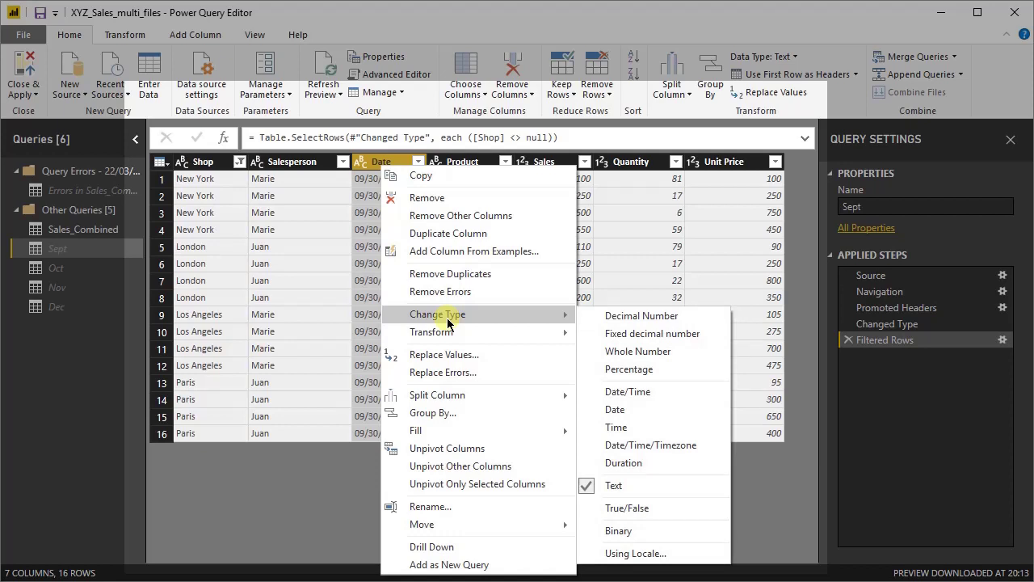
click(646, 556)
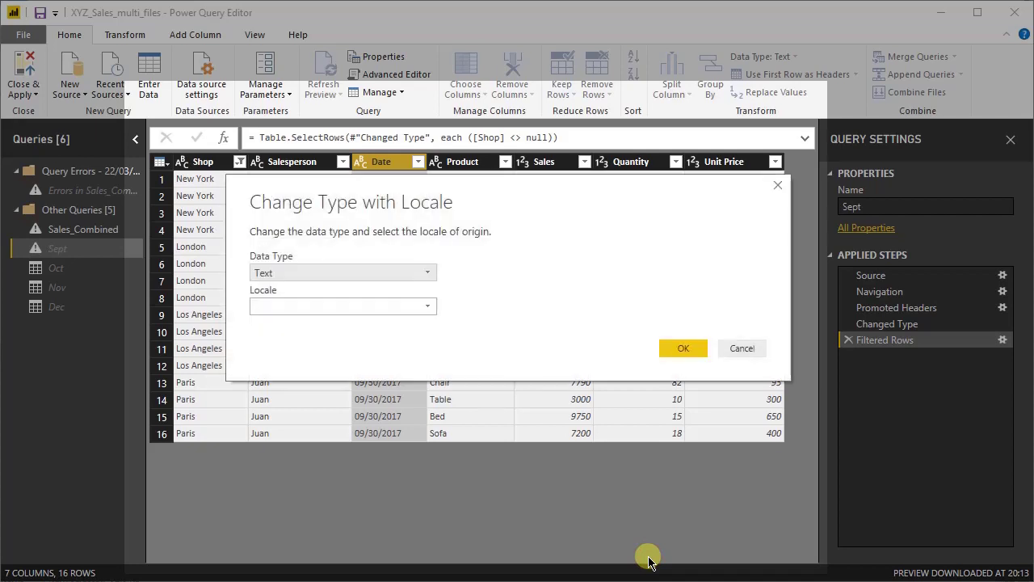
click(426, 276)
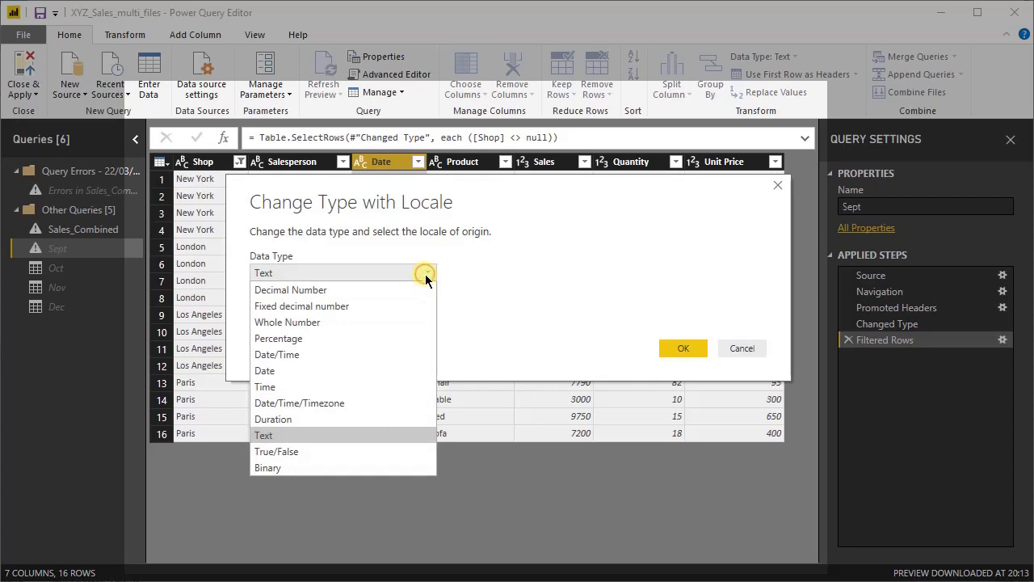
click(334, 370)
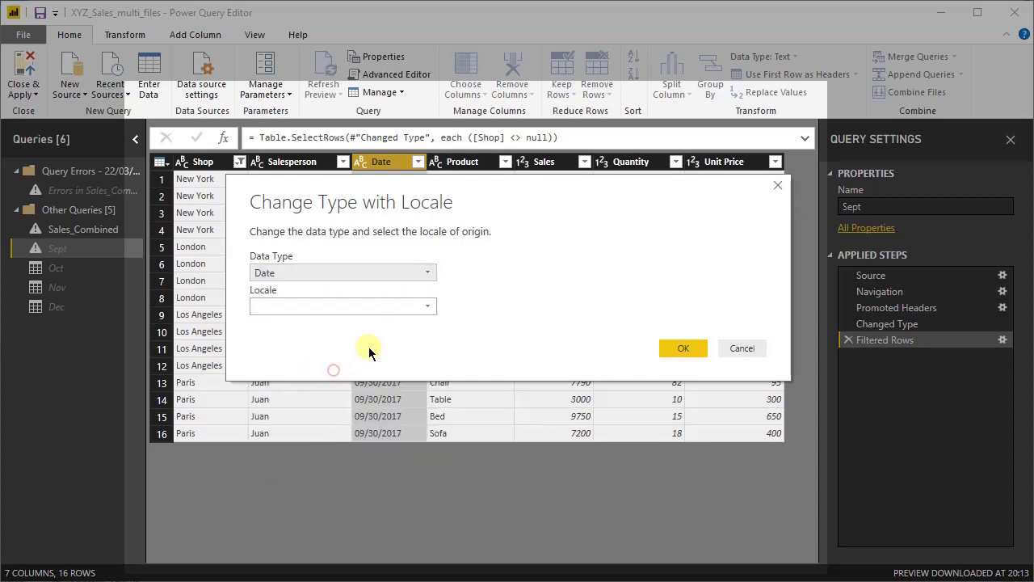
click(406, 306)
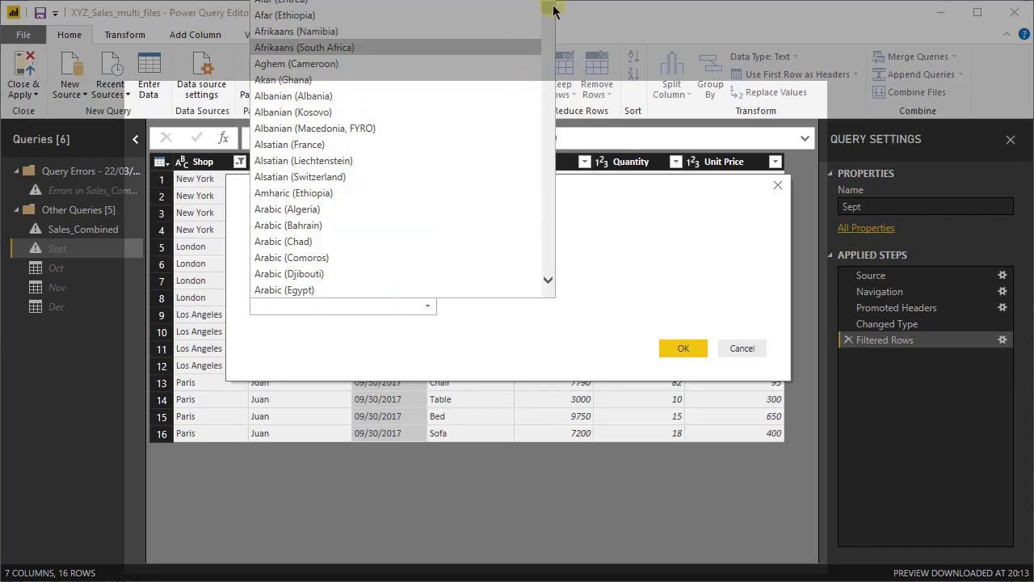
drag(550, 9, 547, 97)
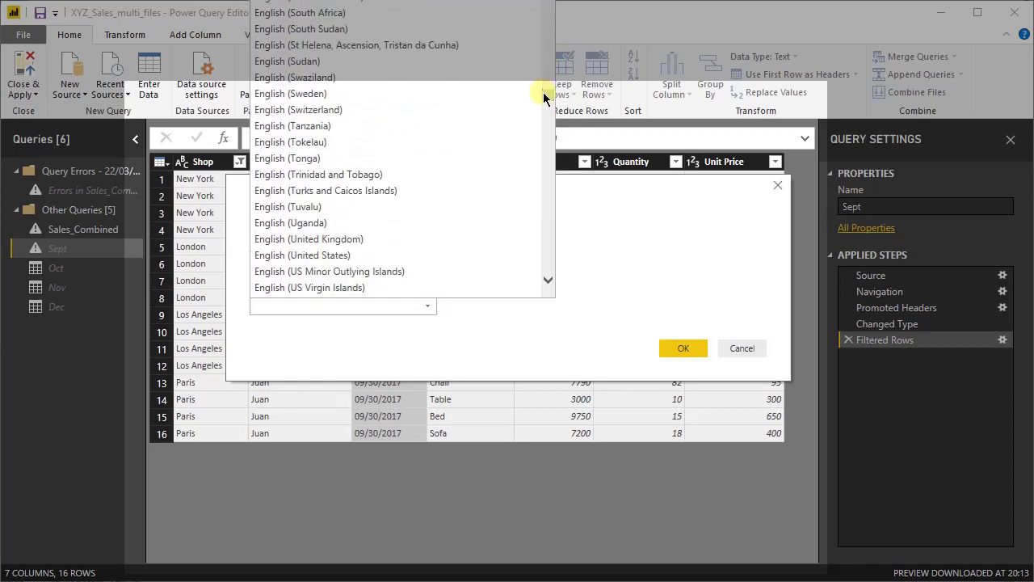
click(369, 255)
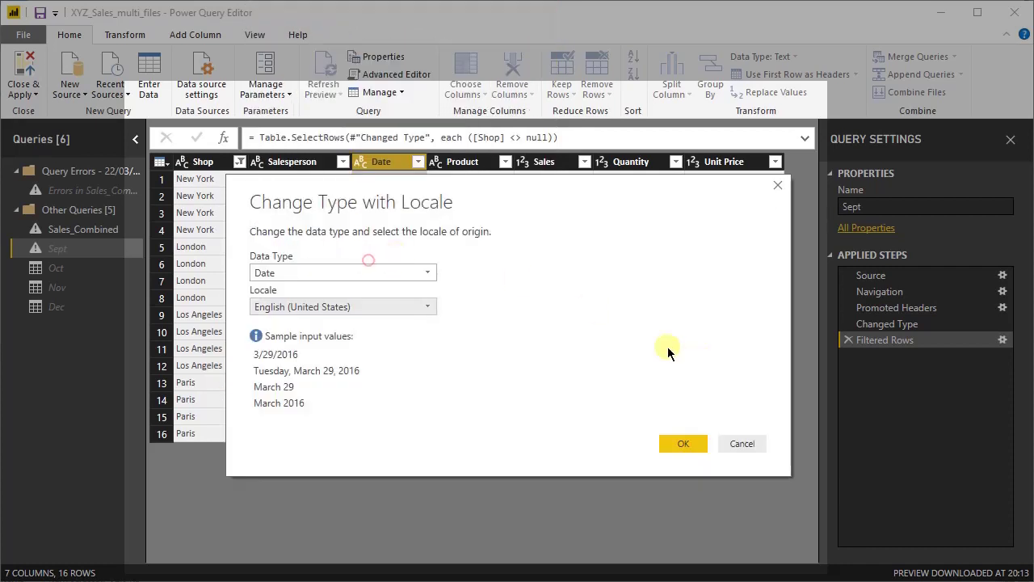
click(679, 443)
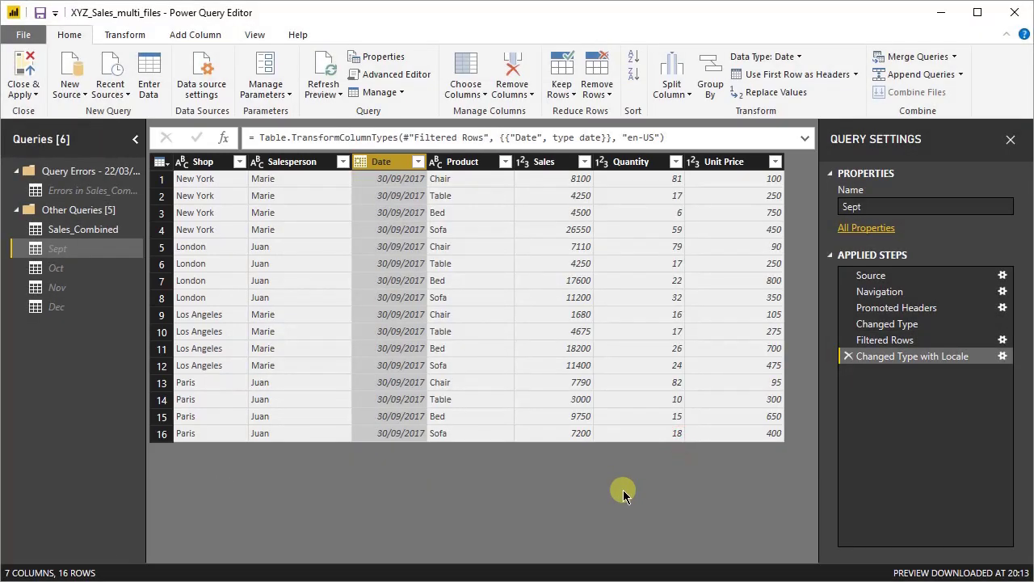
Move to the Dec query and start a locale-based type change on its Date column.
click(89, 267)
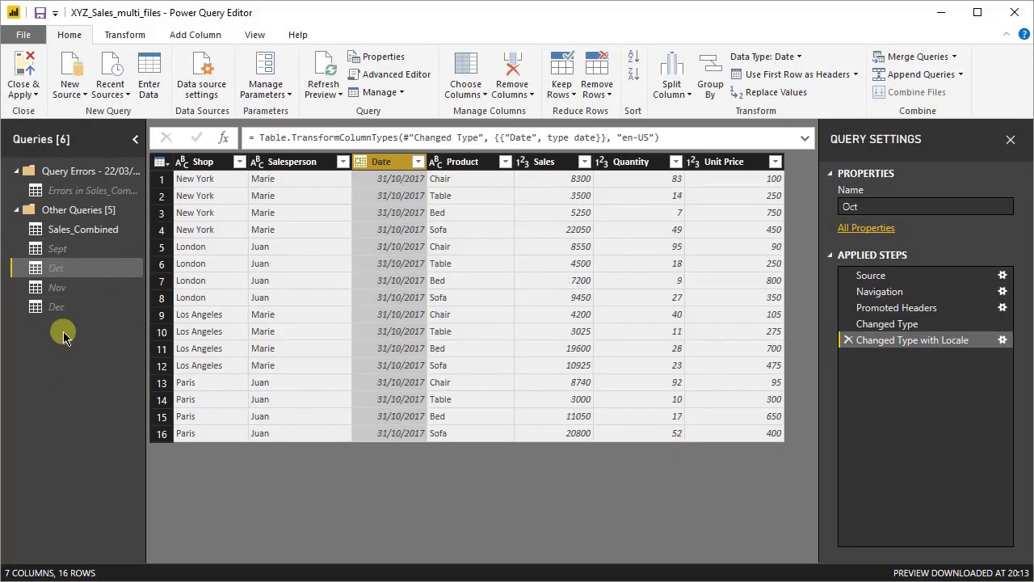
click(62, 288)
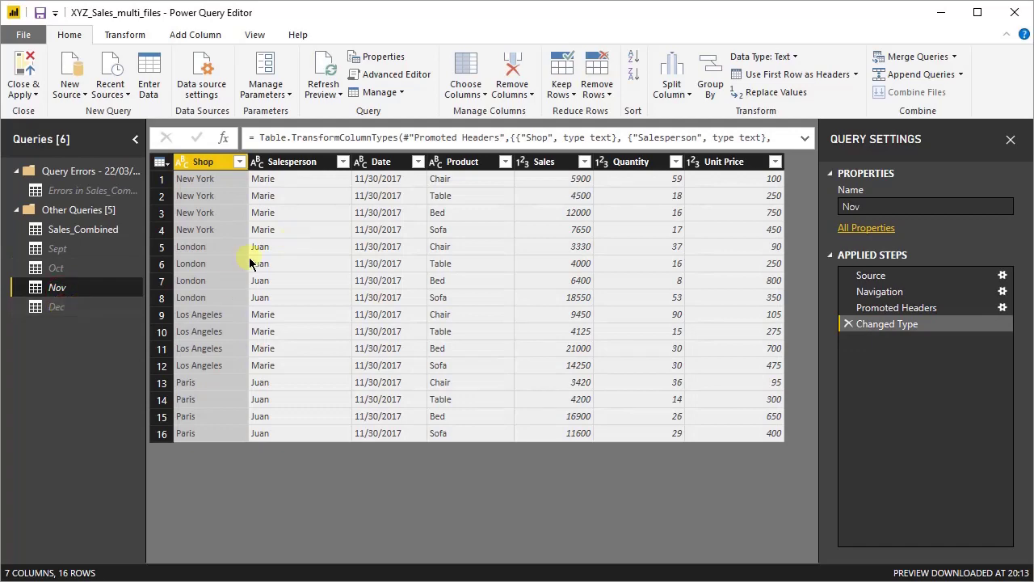
click(81, 308)
right_click(380, 161)
mouse_move(527, 321)
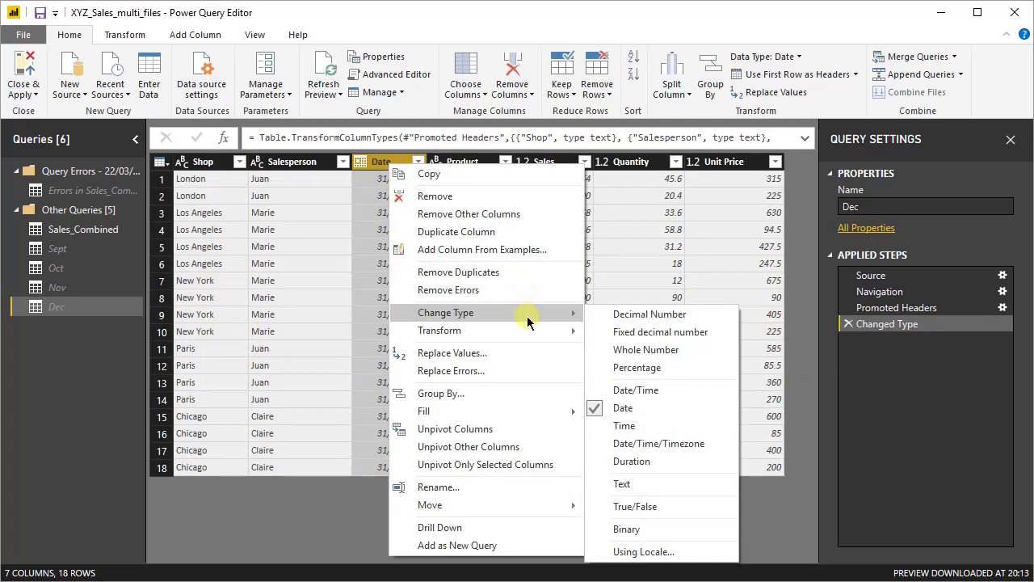
click(658, 551)
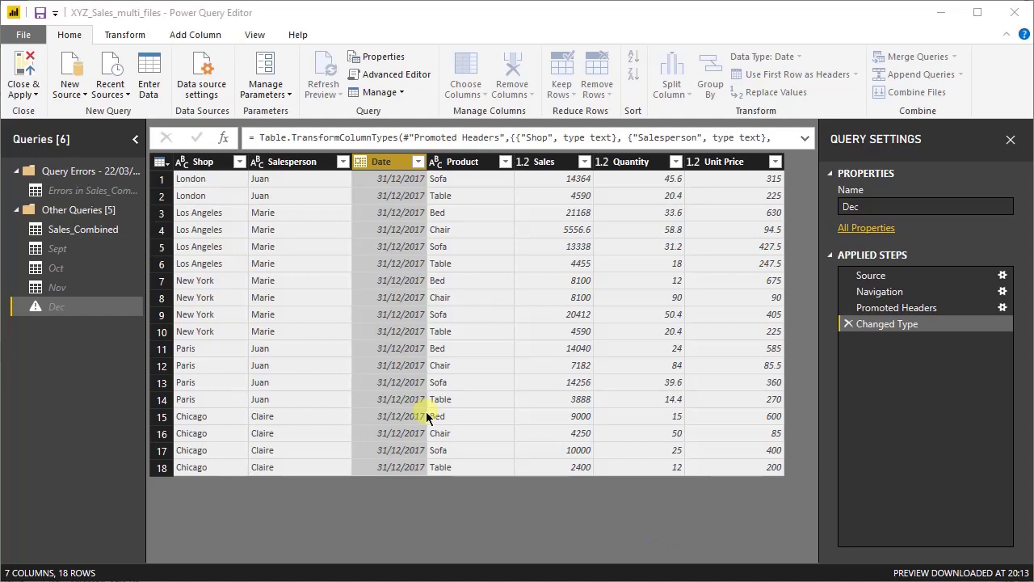
Convert Dec's Date to the Date type using the English (United Kingdom) locale.
click(402, 273)
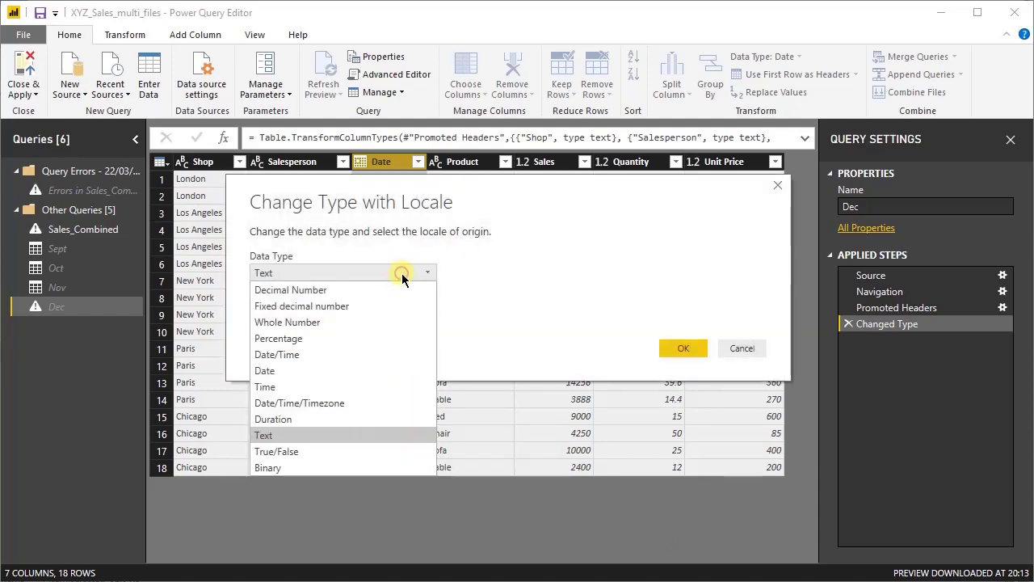
click(363, 371)
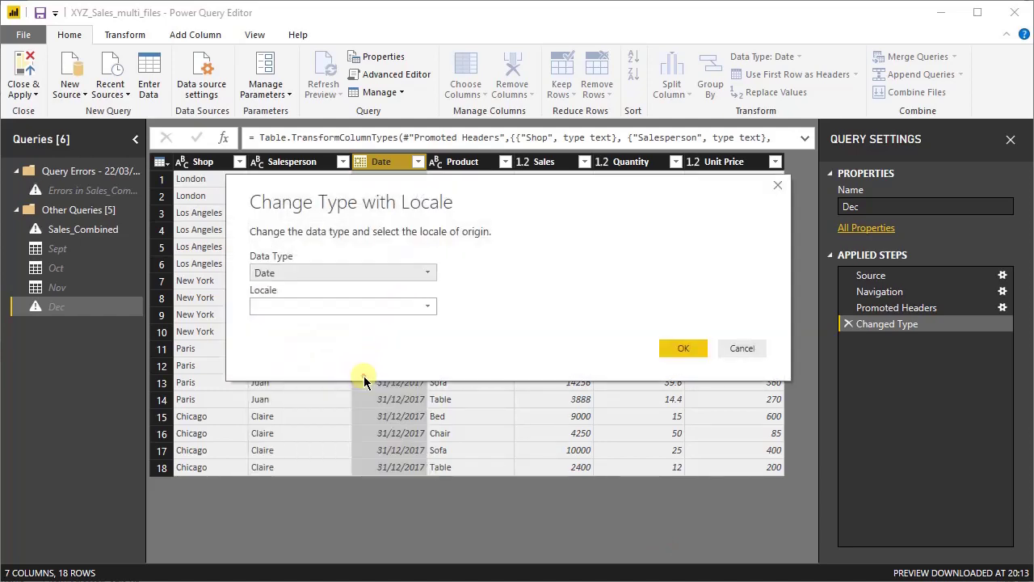
click(408, 310)
click(547, 91)
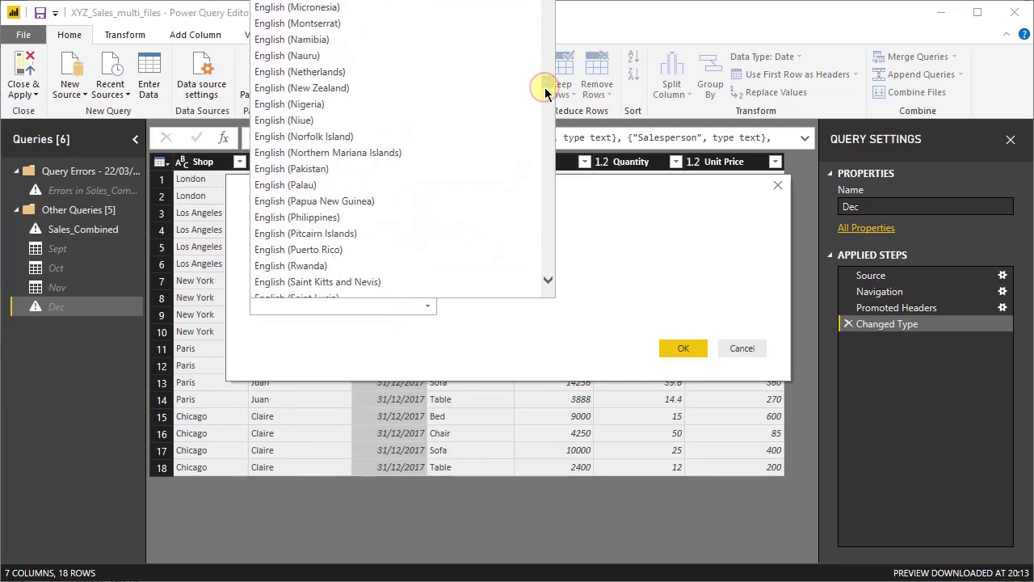
click(547, 91)
click(547, 101)
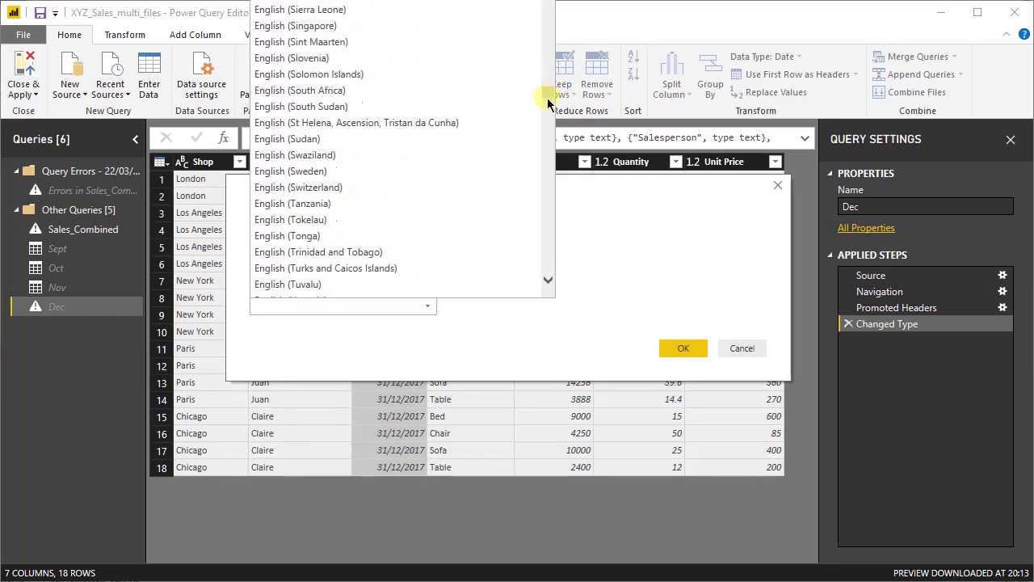
click(548, 101)
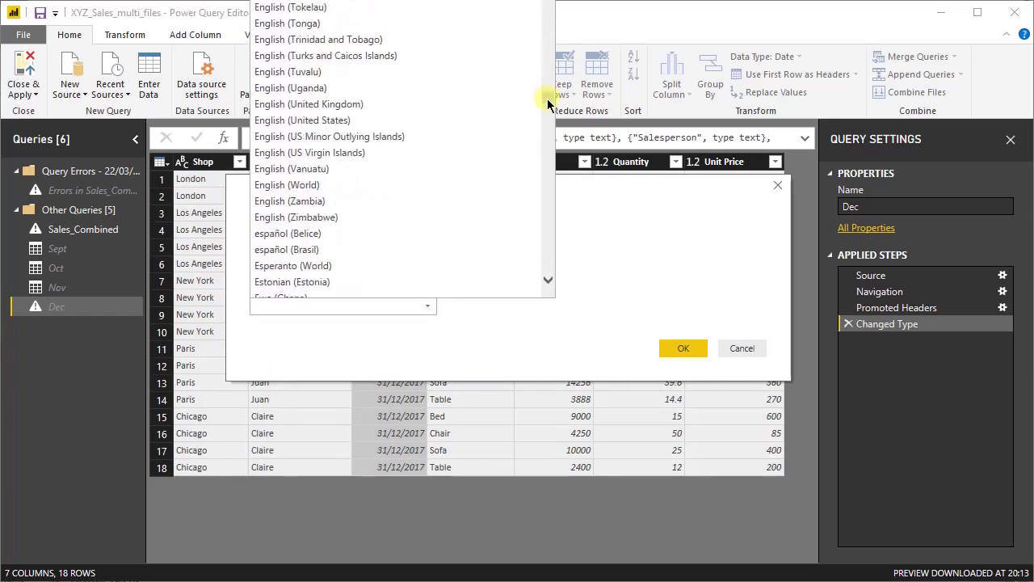
click(466, 104)
click(681, 445)
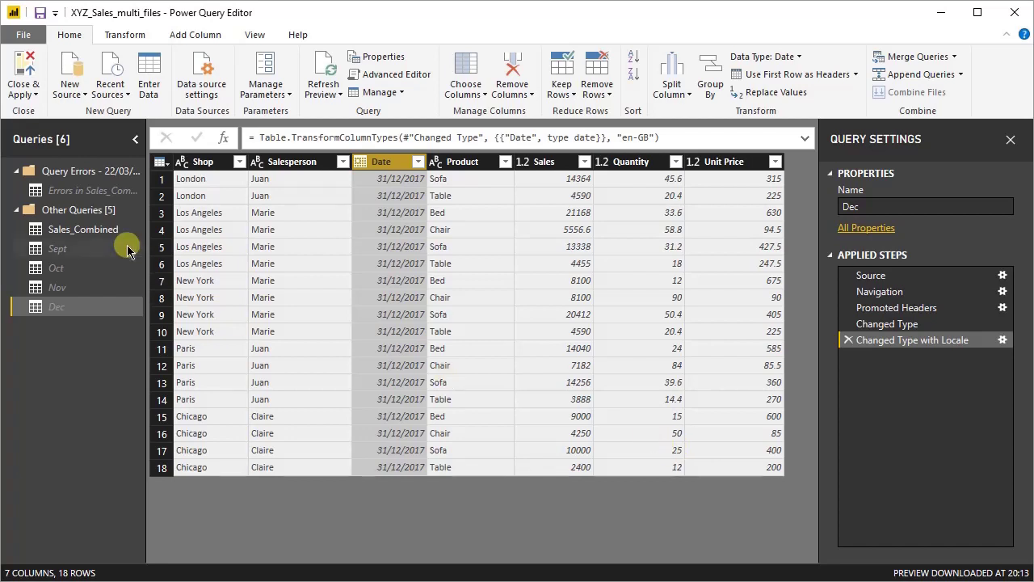
Delete the Query Errors group with its query, then Close & Apply to the report.
right_click(94, 178)
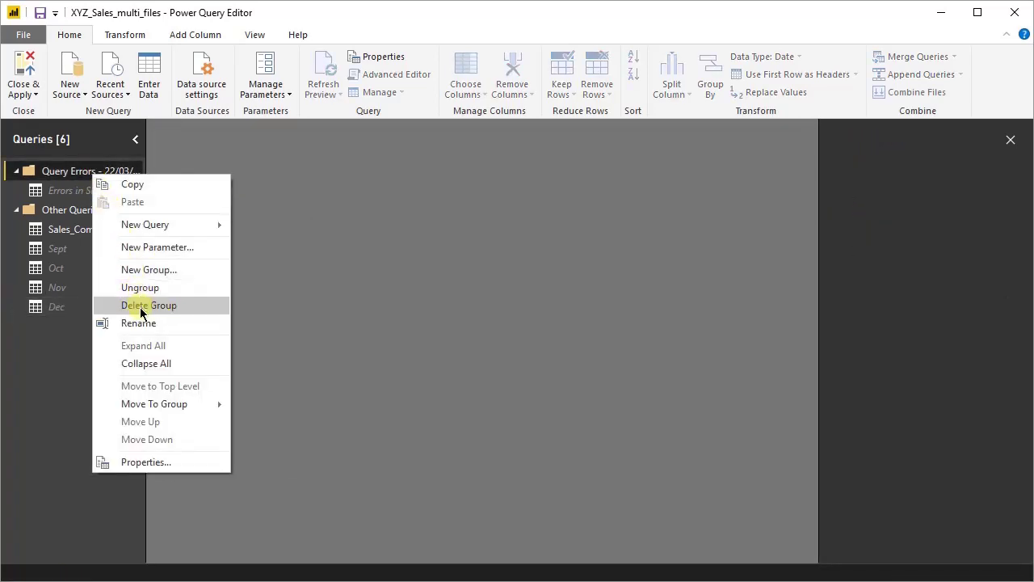
click(141, 307)
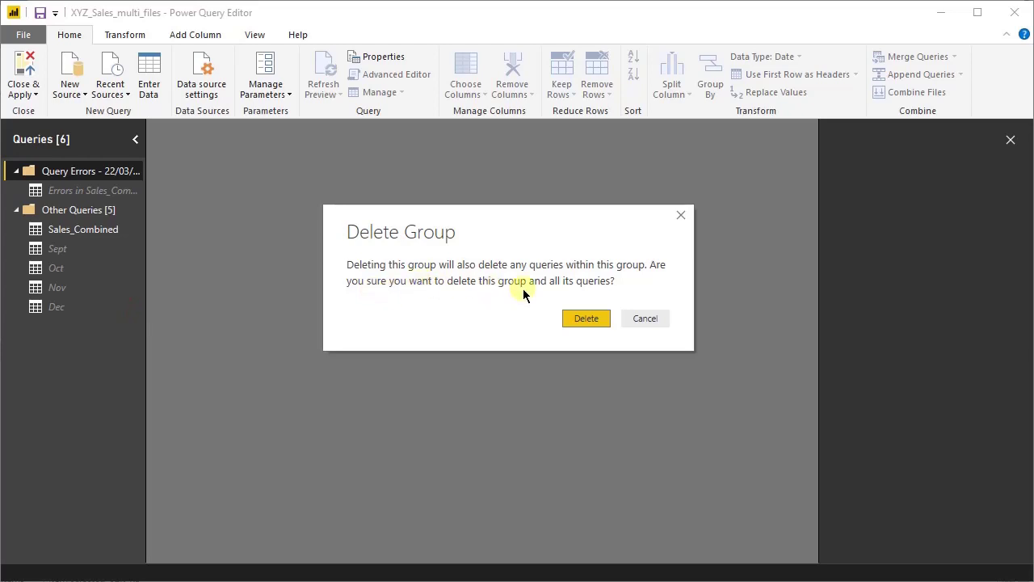
click(587, 318)
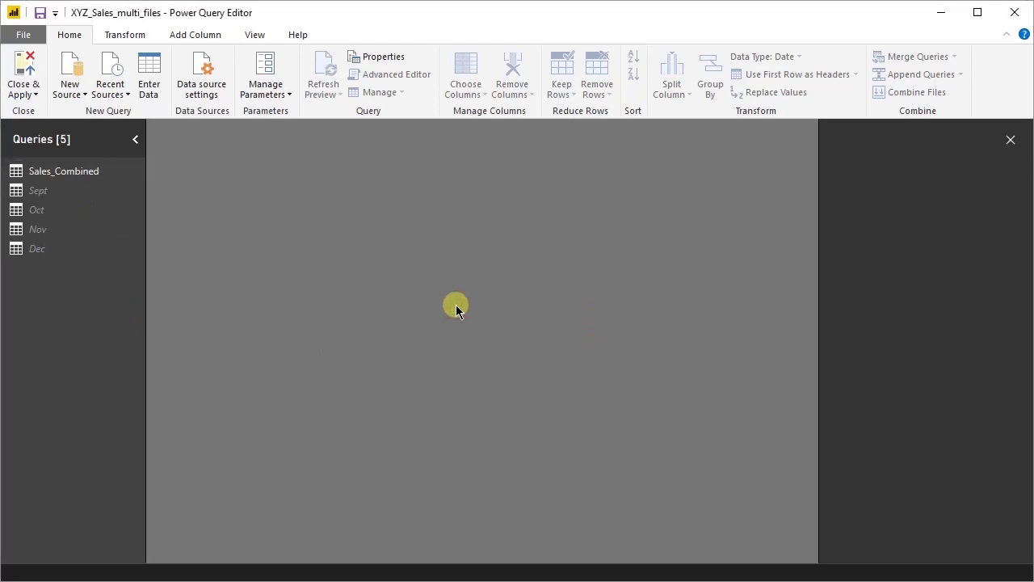
click(25, 69)
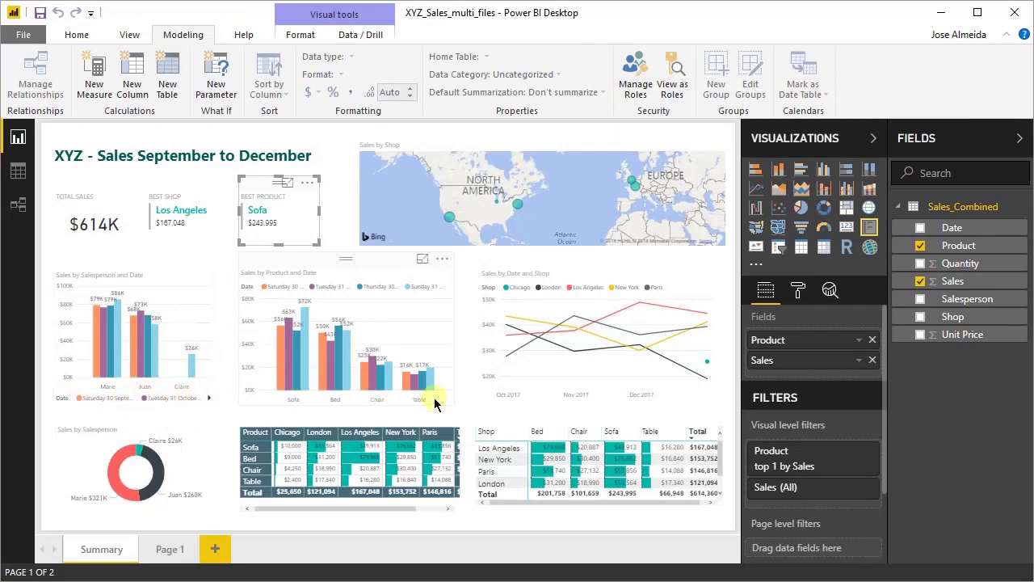
Format the Date field as March 2001 (MMMM yyyy) to show month and year.
click(952, 228)
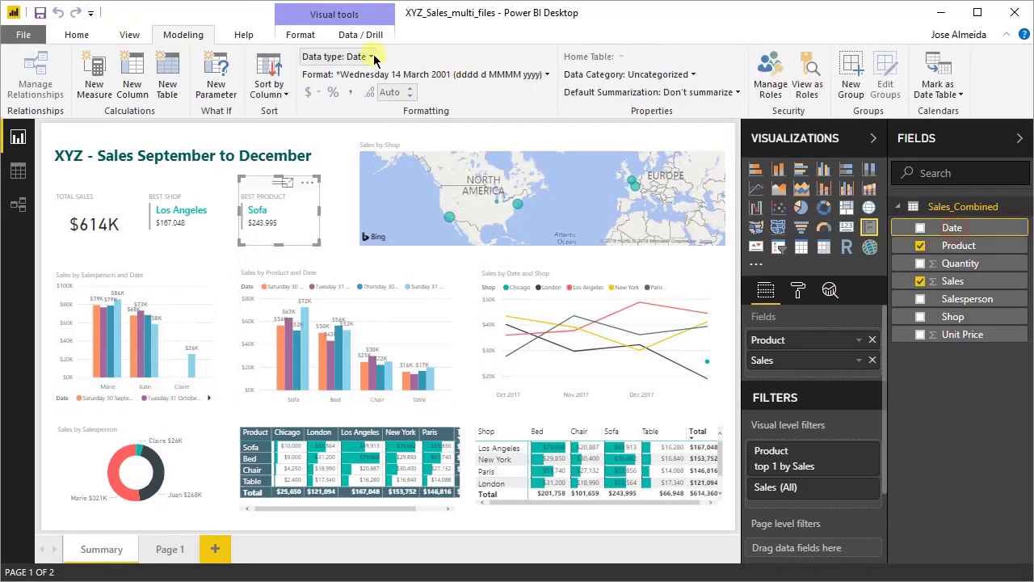
click(396, 74)
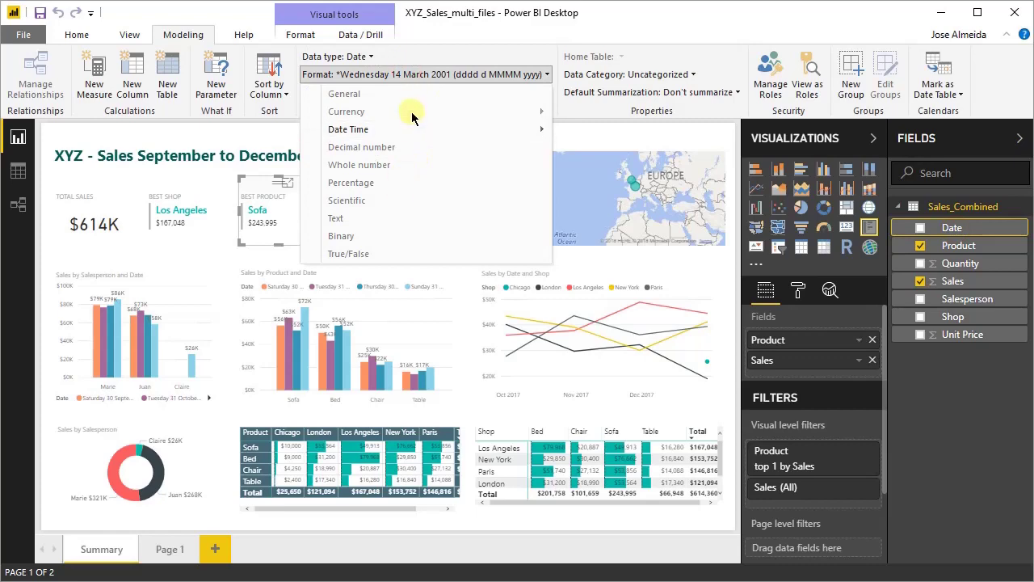
mouse_move(397, 132)
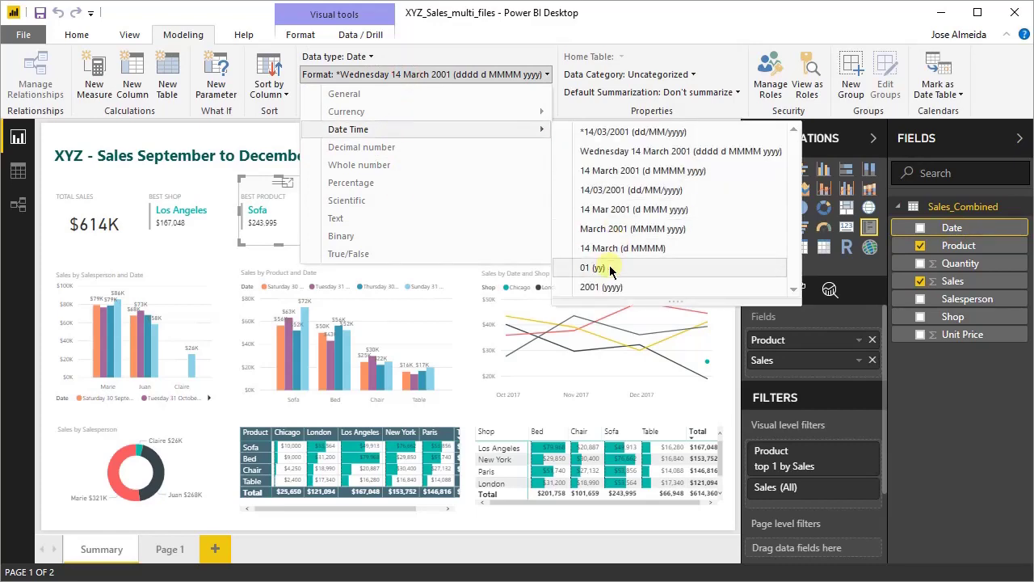
click(619, 230)
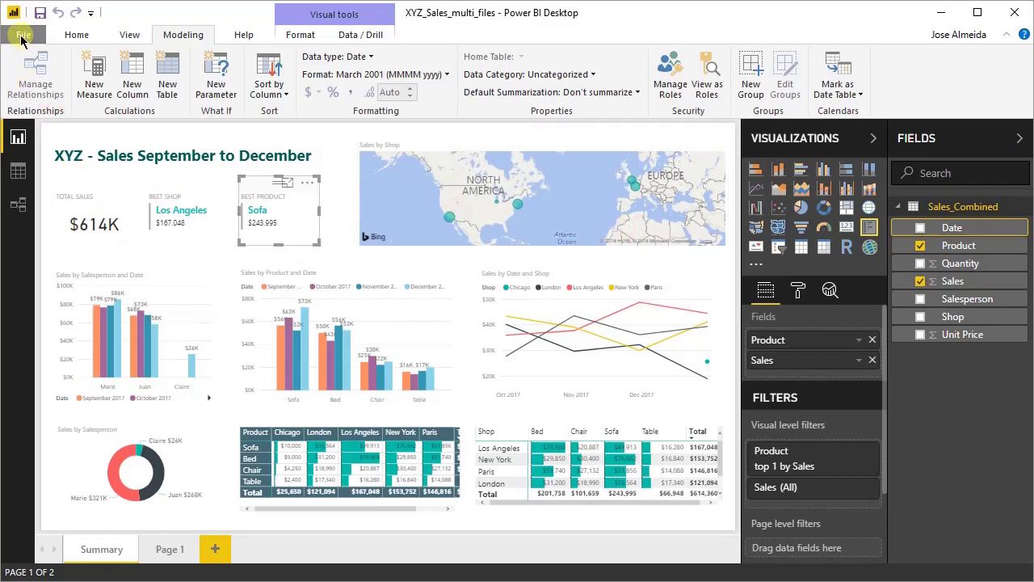
click(22, 37)
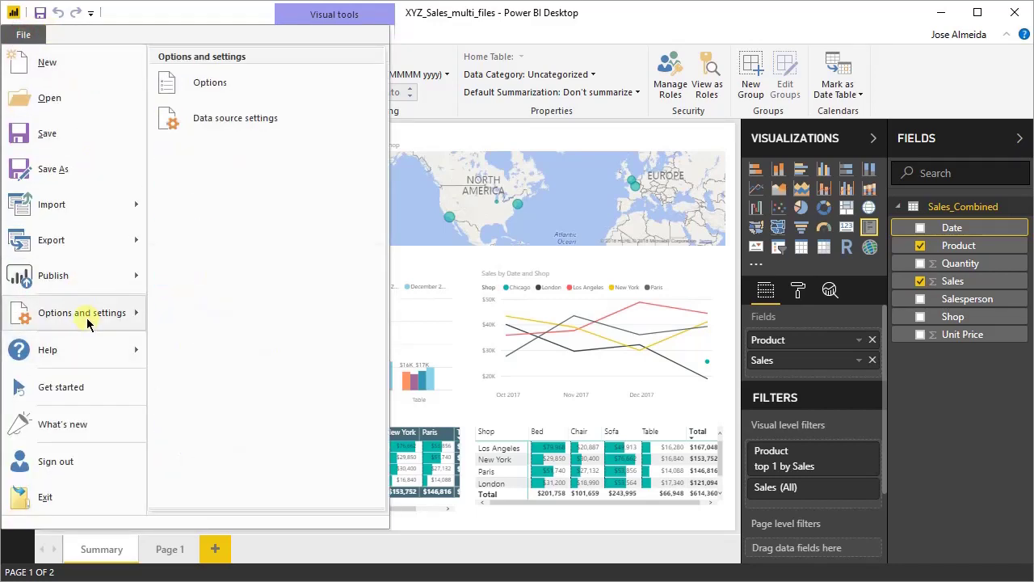
click(210, 84)
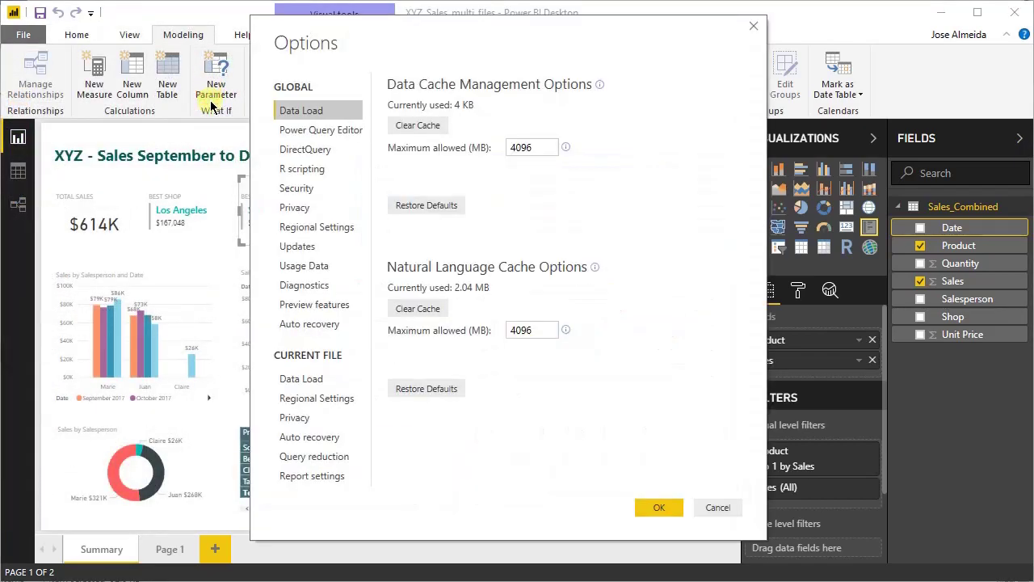
click(288, 229)
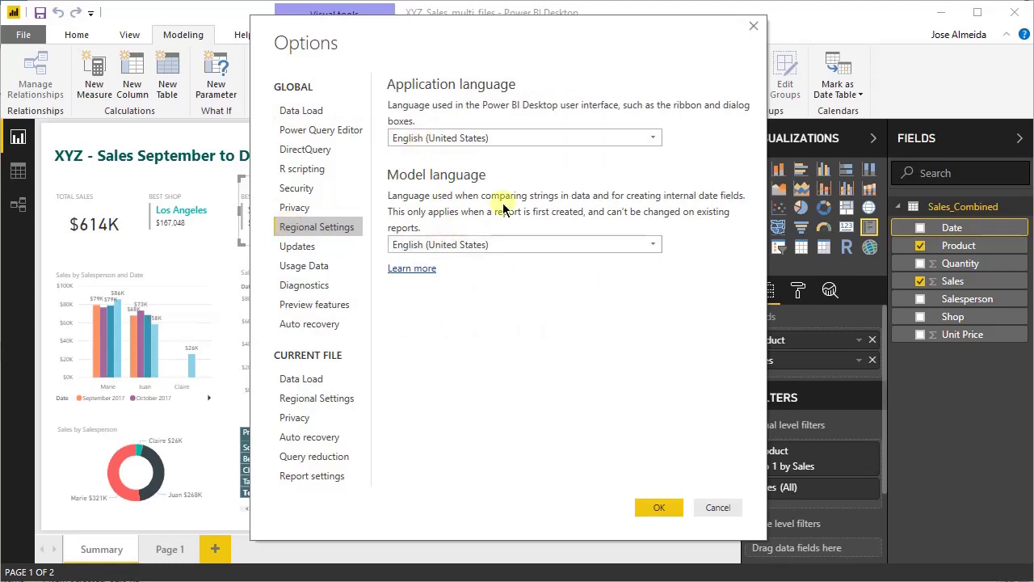
click(592, 138)
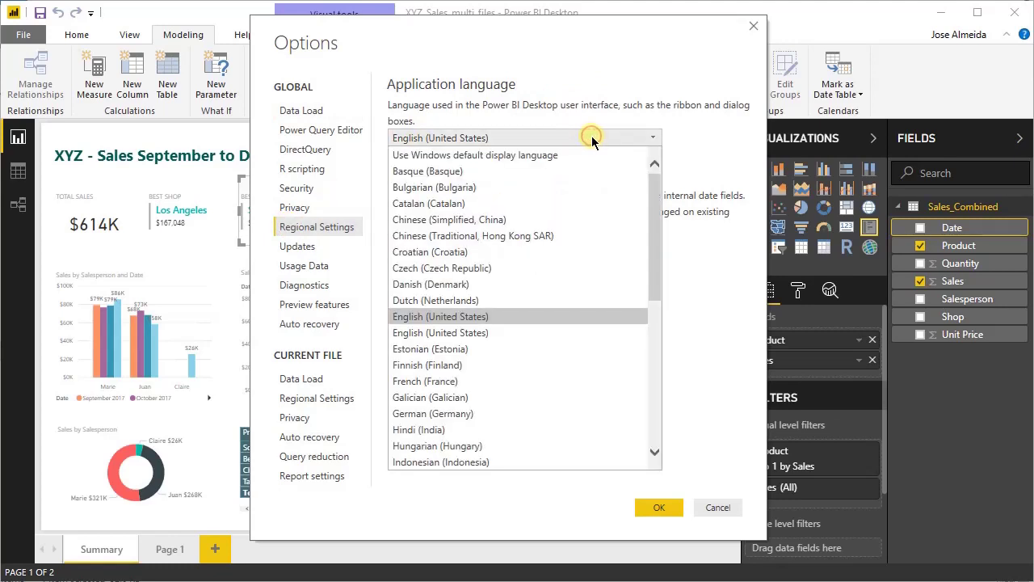
click(592, 137)
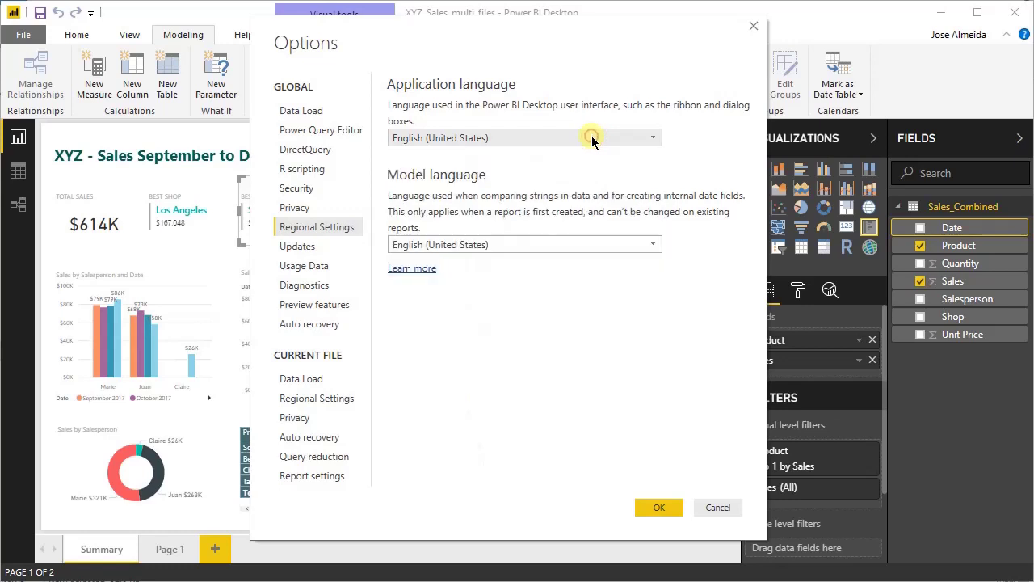
click(315, 399)
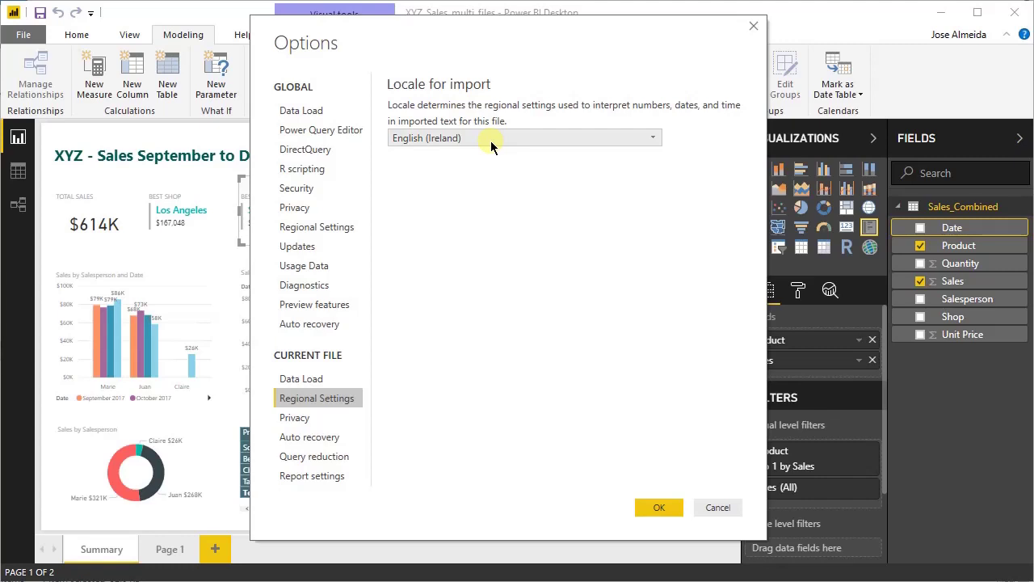
click(660, 507)
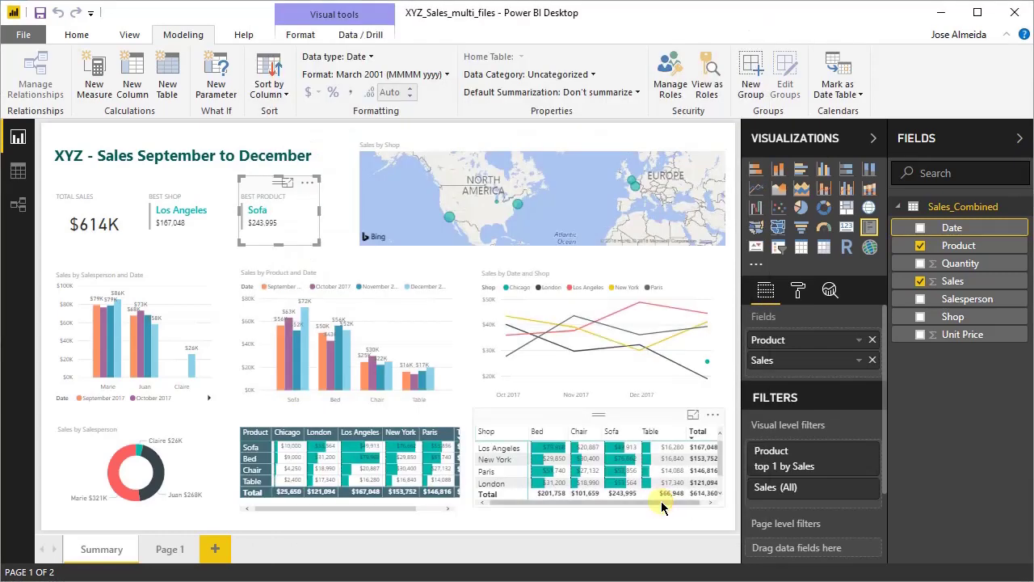
Save the Power BI report from the Quick Access Toolbar.
click(38, 14)
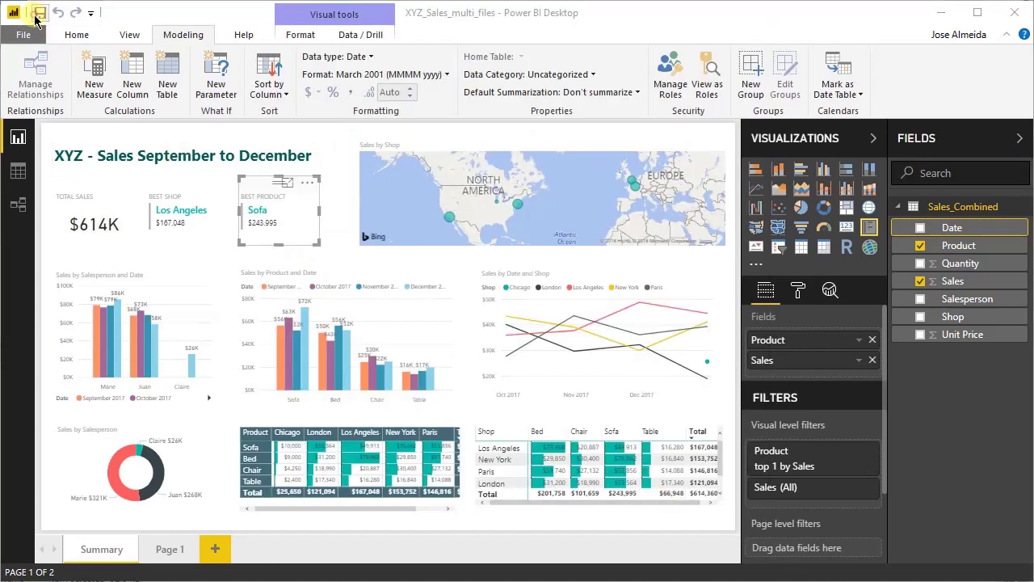